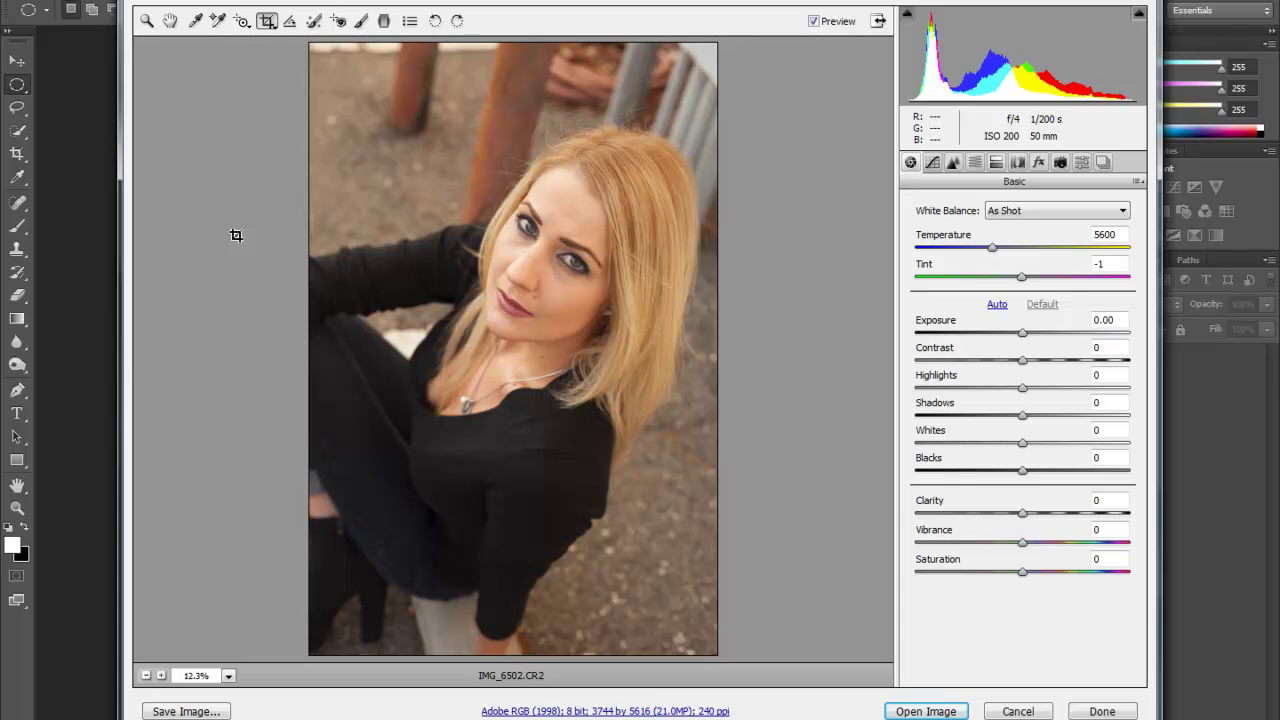
Set the crop ratio to 4 to 5 and draw a crop across the full width of the portrait, leaving out its top and bottom edges
click(272, 30)
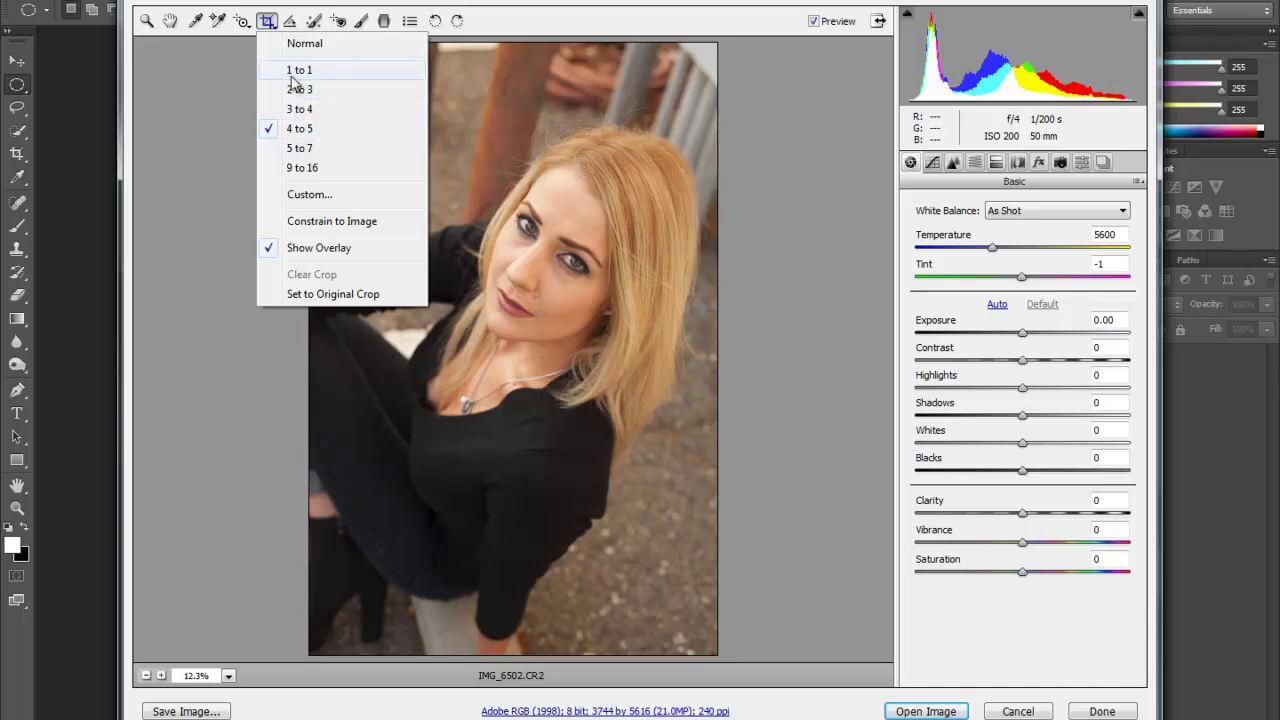
click(313, 137)
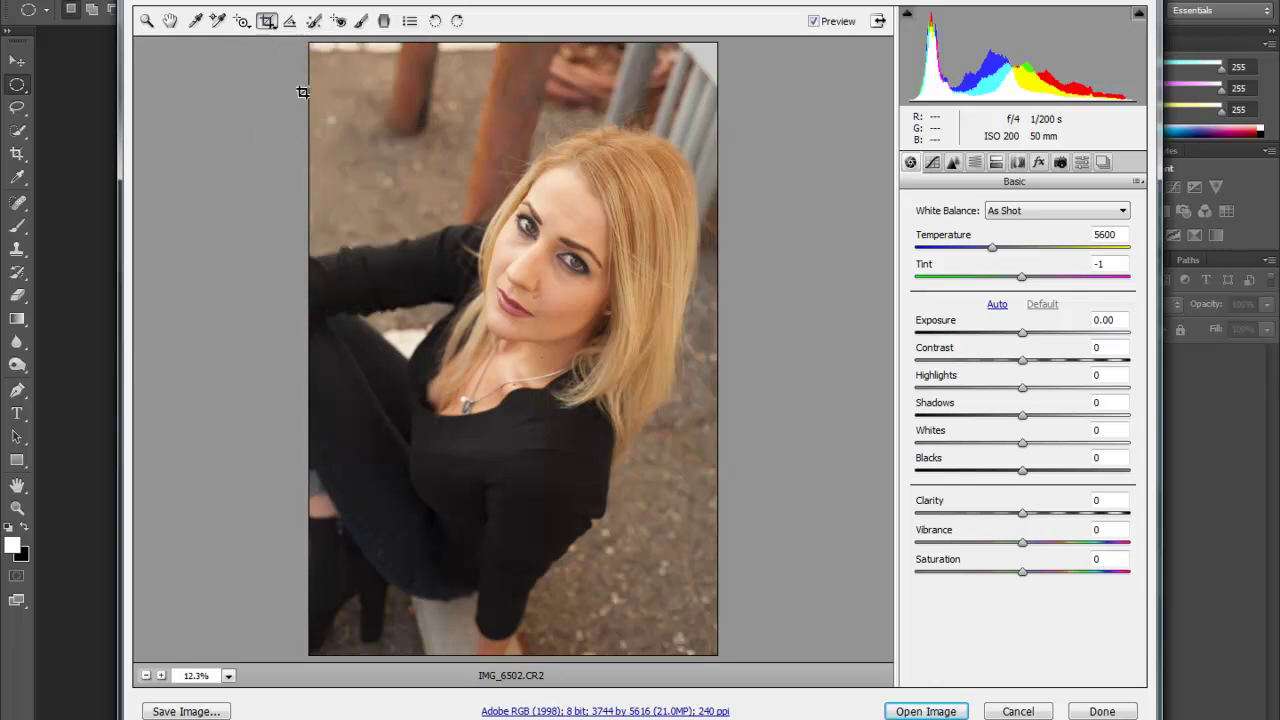
click(268, 20)
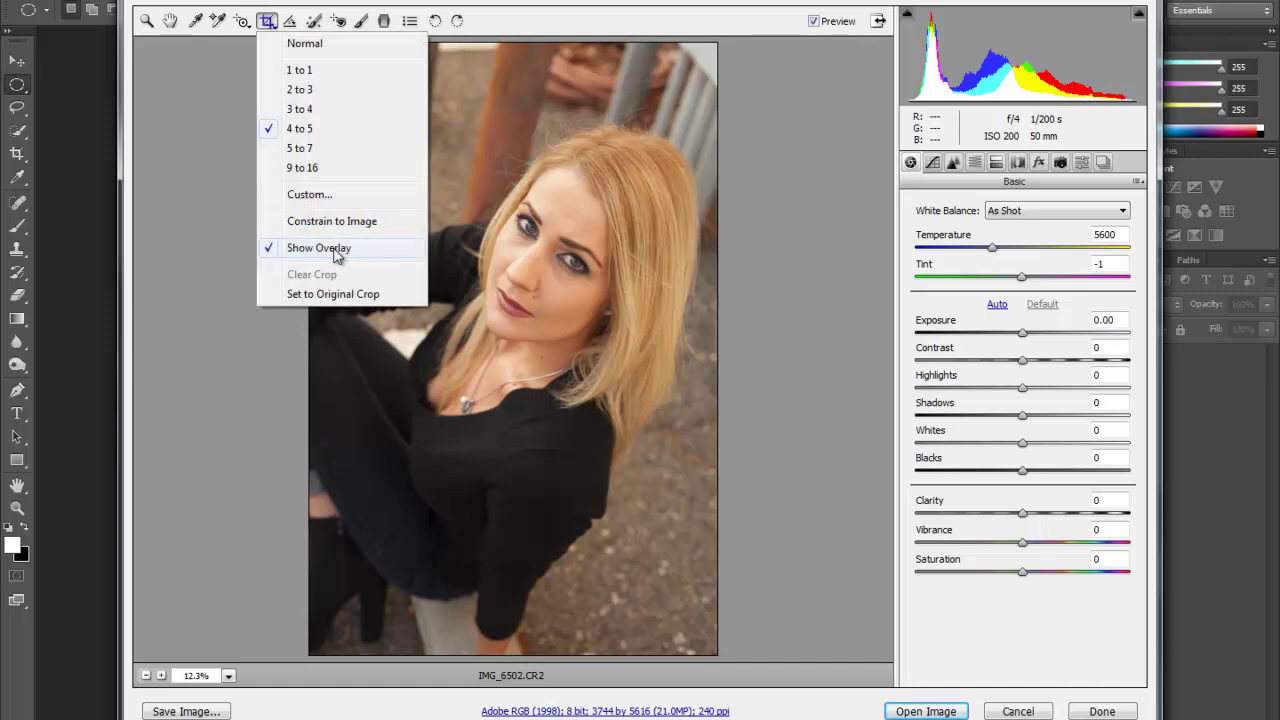
click(171, 290)
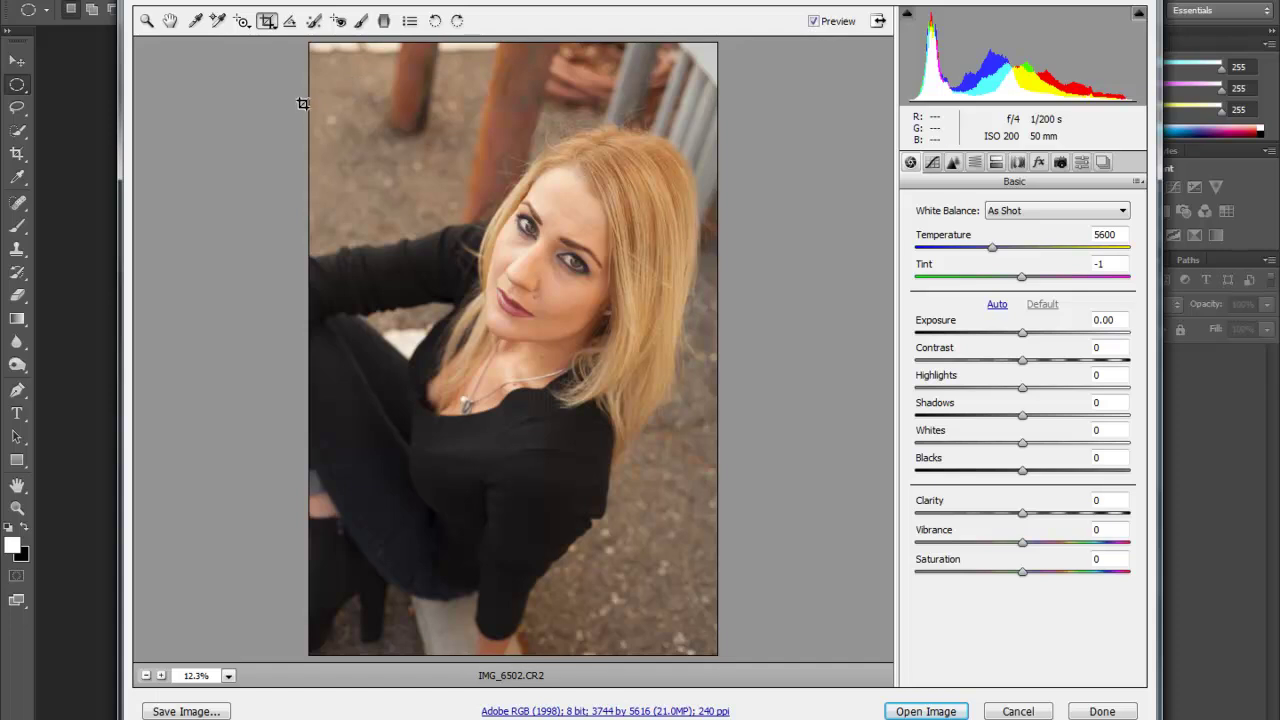
drag(302, 102, 749, 651)
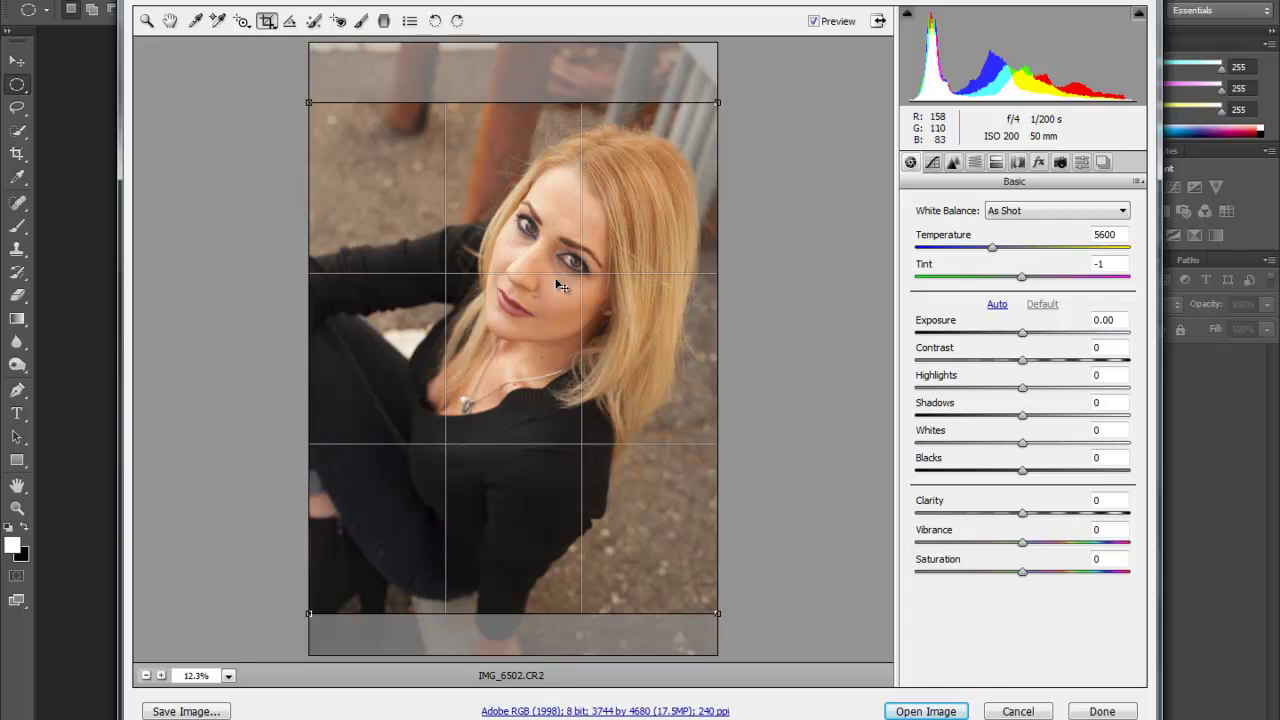
mouse_move(572, 275)
mouse_down()
mouse_move(585, 302)
mouse_move(582, 270)
mouse_up()
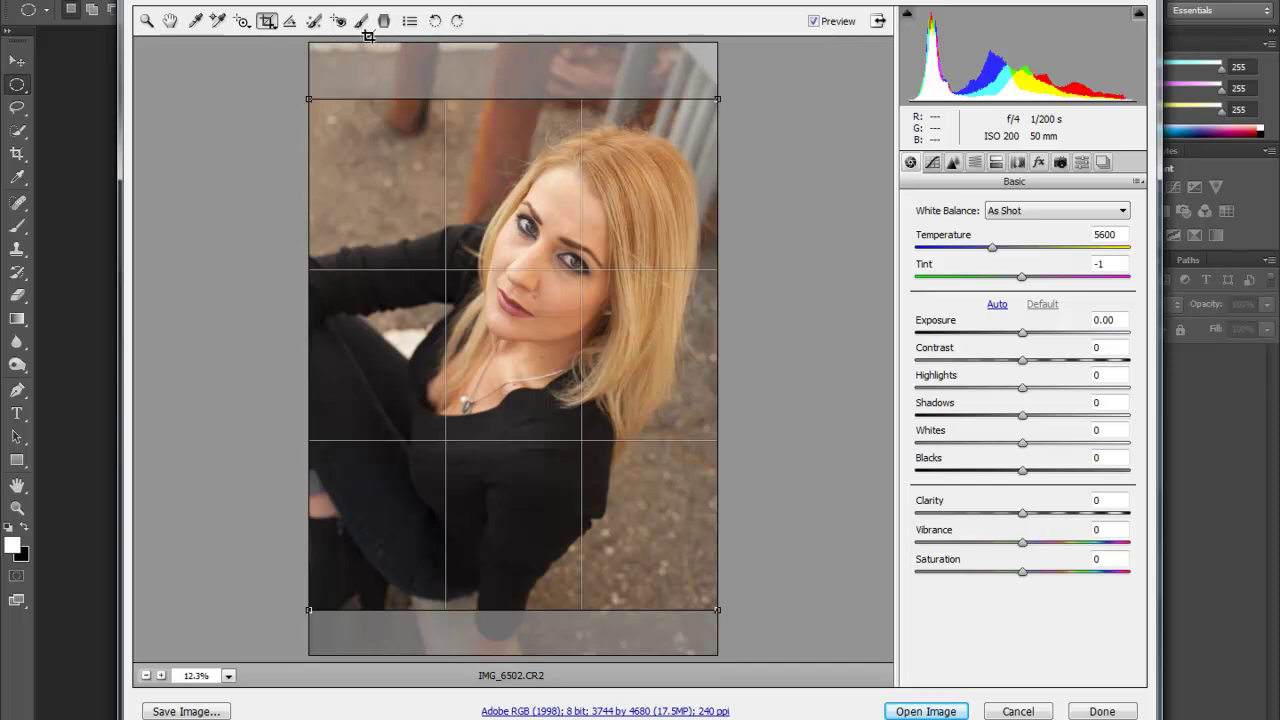
Tighten the crop around the woman's head and torso to about 3165 by 3956 pixels and apply it
drag(718, 100, 689, 134)
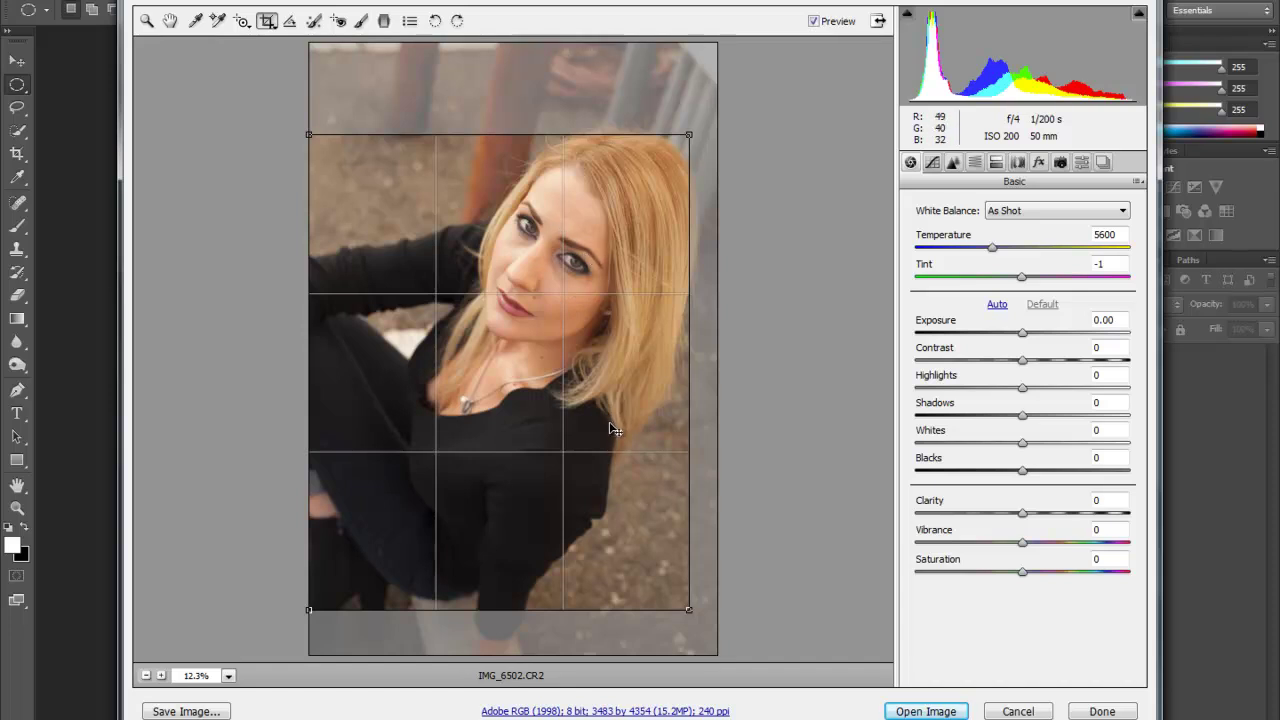
drag(614, 428, 601, 399)
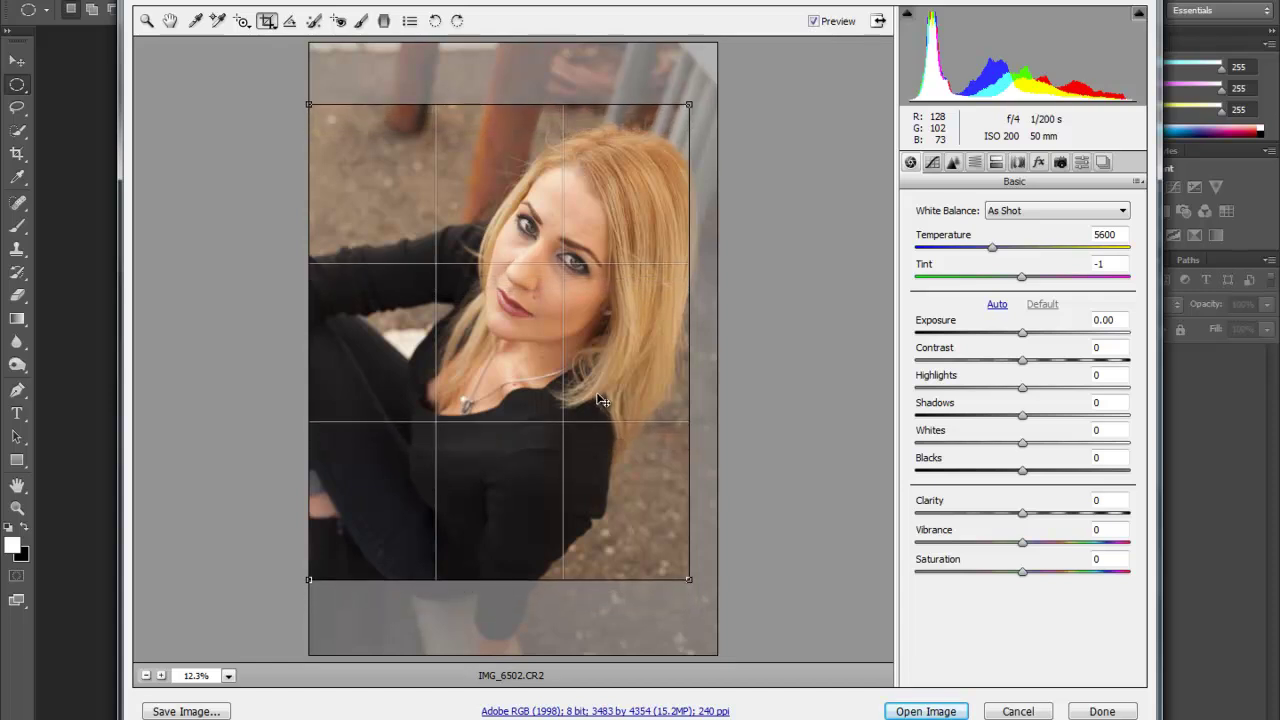
drag(309, 579, 343, 535)
drag(558, 409, 569, 444)
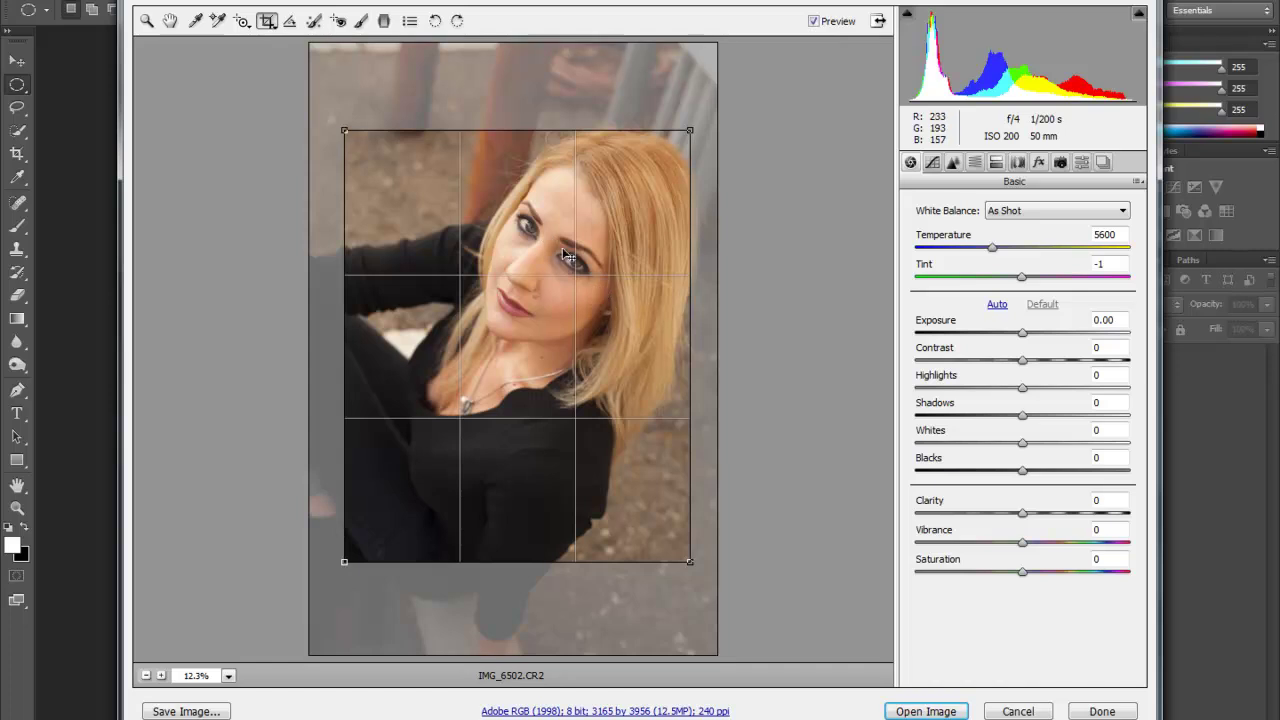
key(z)
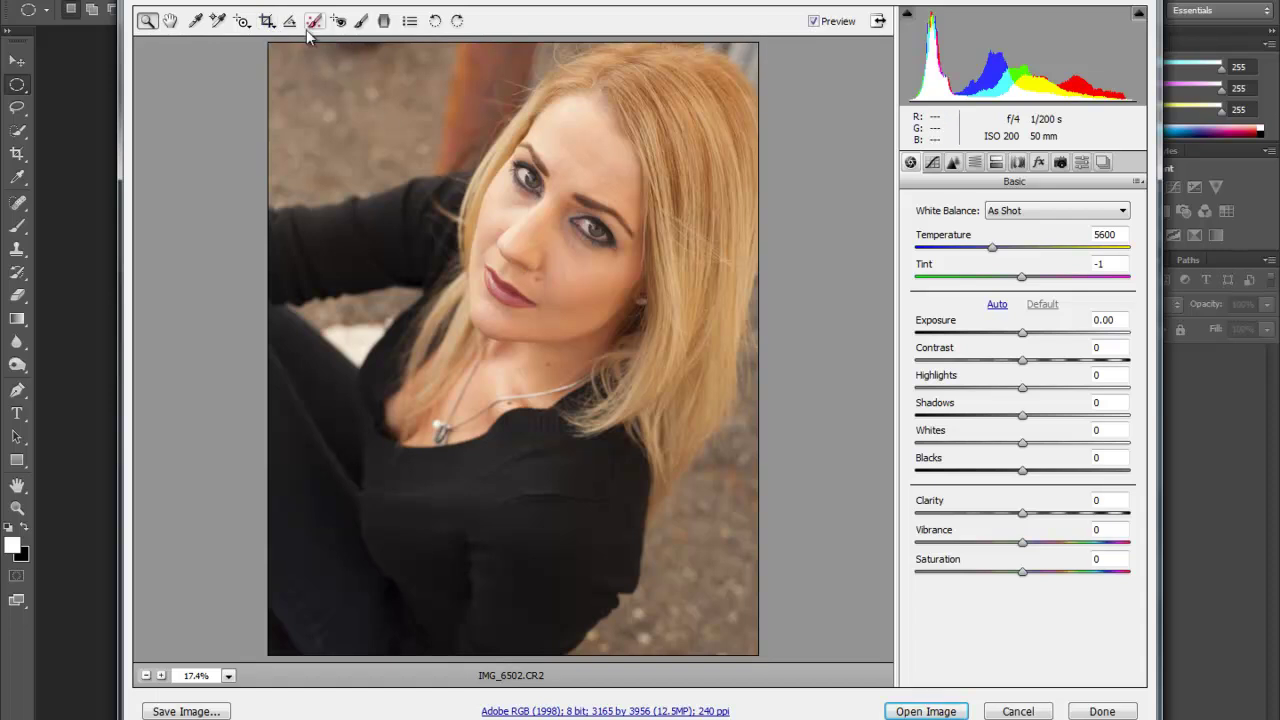
Bring back the crop frame with the 4 to 5 ratio and reapply the same crop
click(268, 22)
click(268, 22)
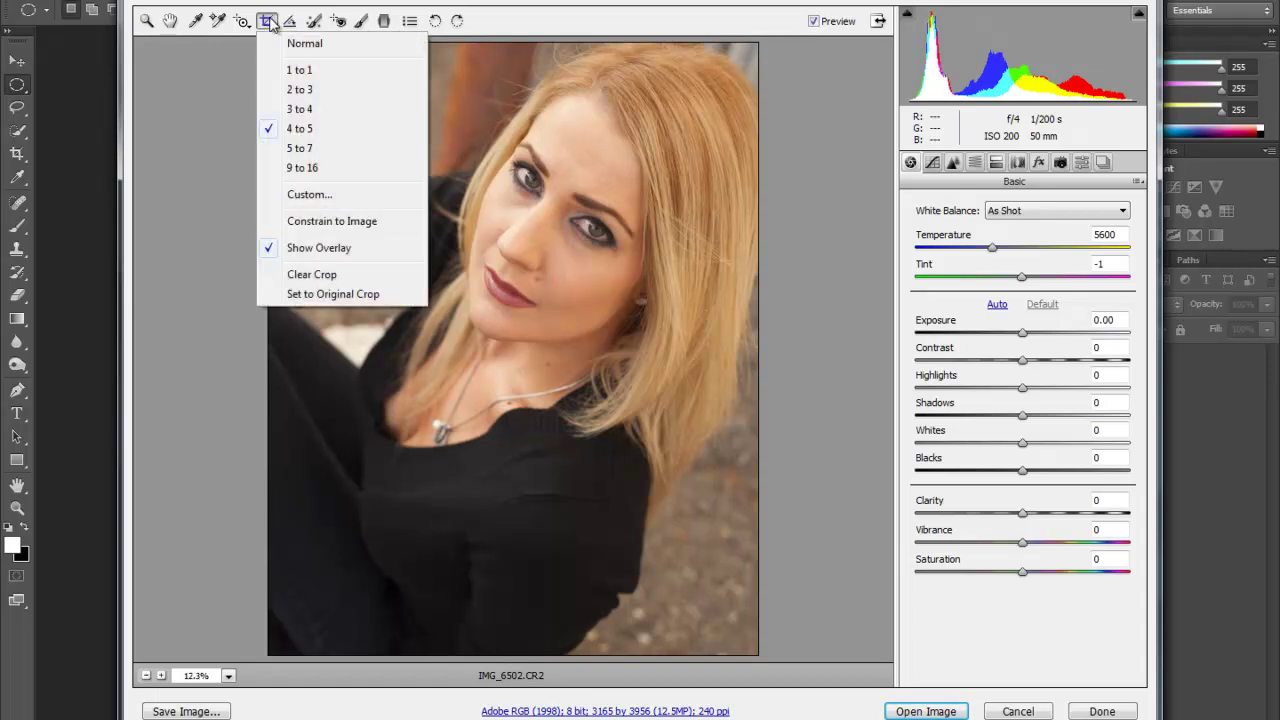
click(298, 129)
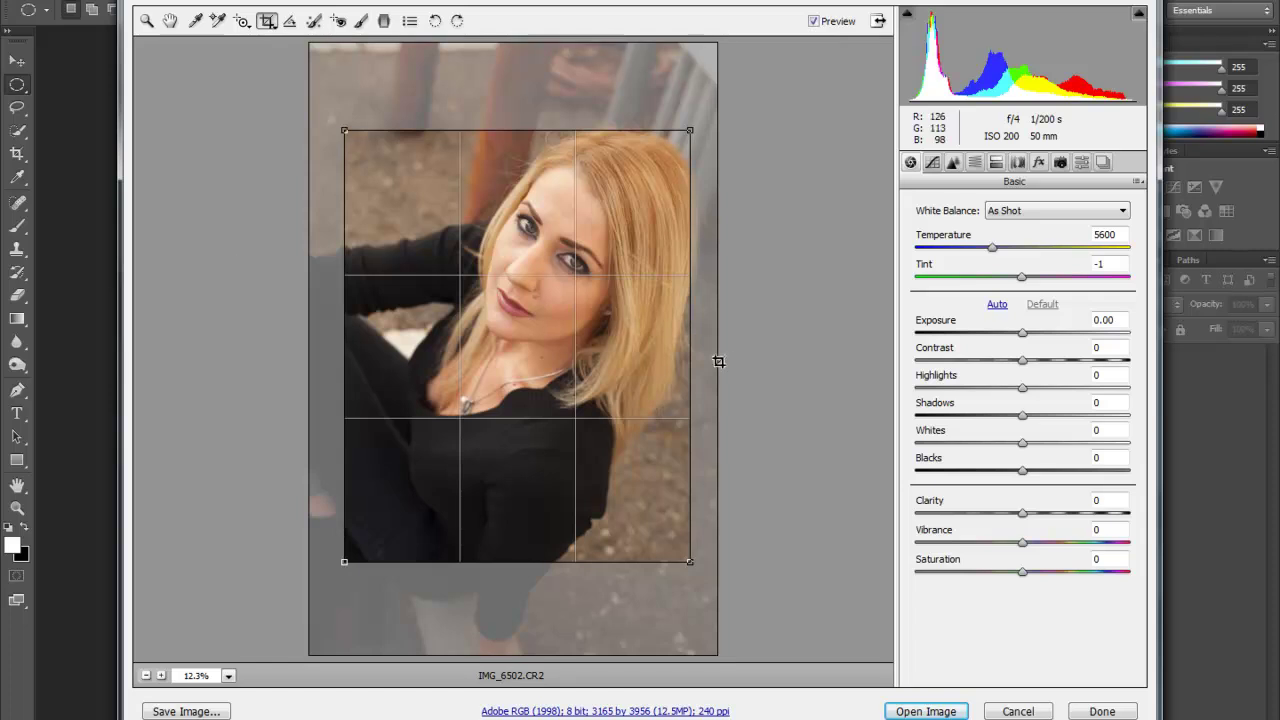
key(z)
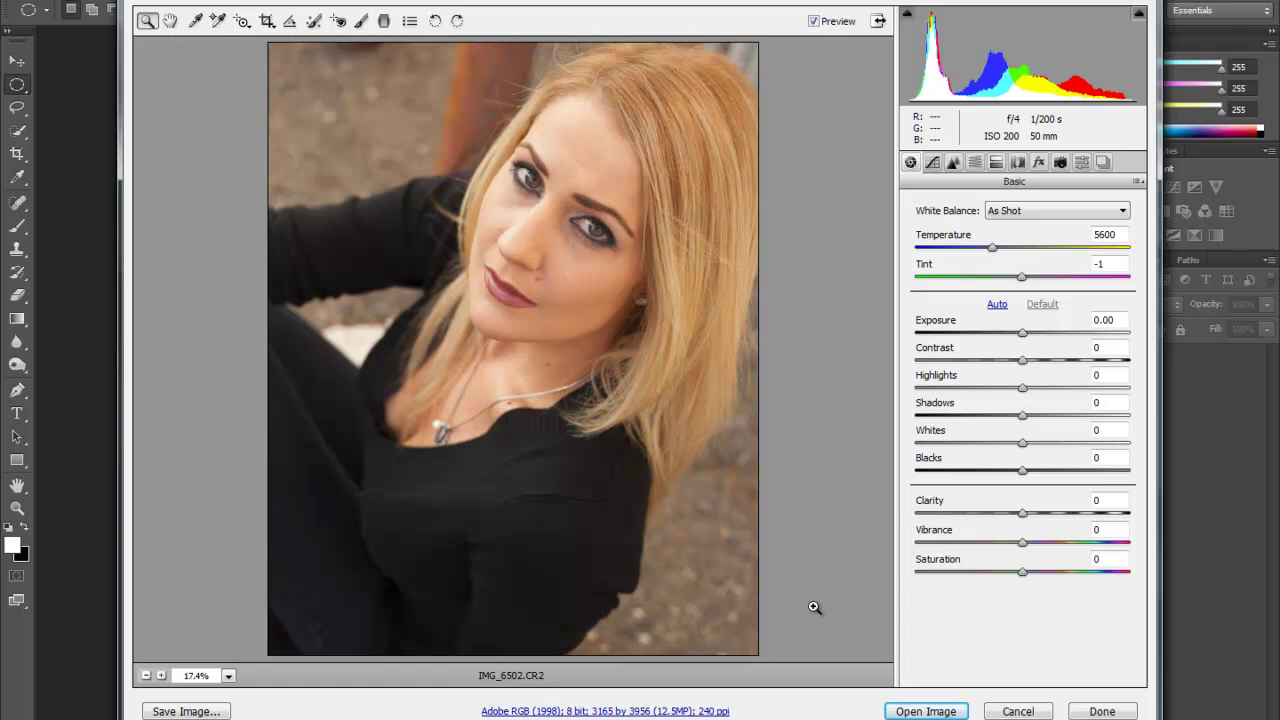
Open the cropped raw photo in the main editor and save it as the JPEG IMG_6502_2.jpg at quality 12
click(915, 711)
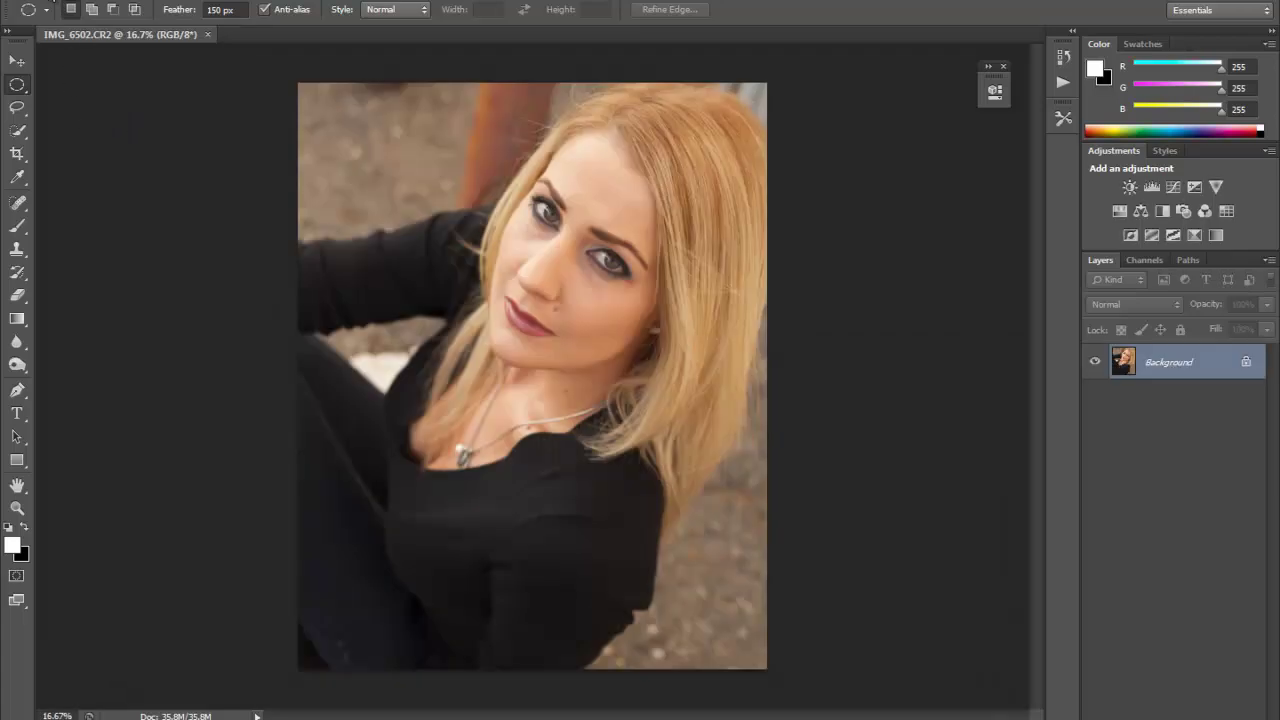
click(50, 0)
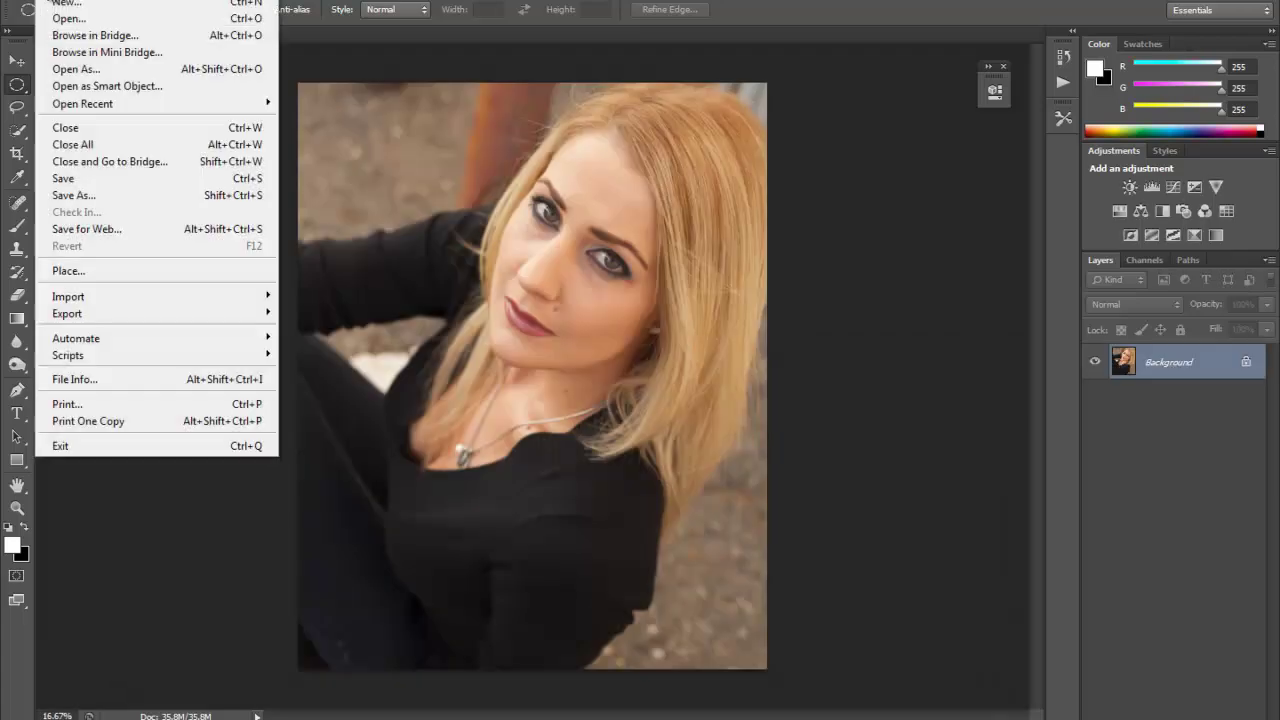
click(119, 202)
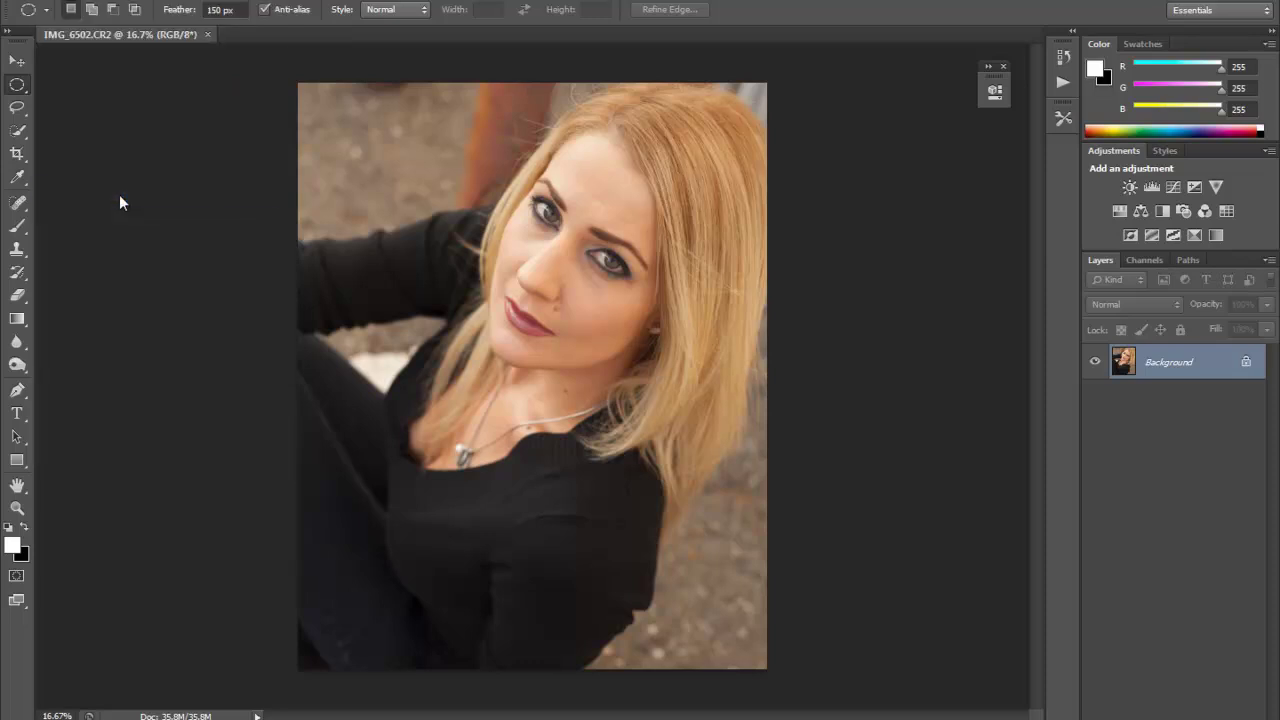
click(615, 362)
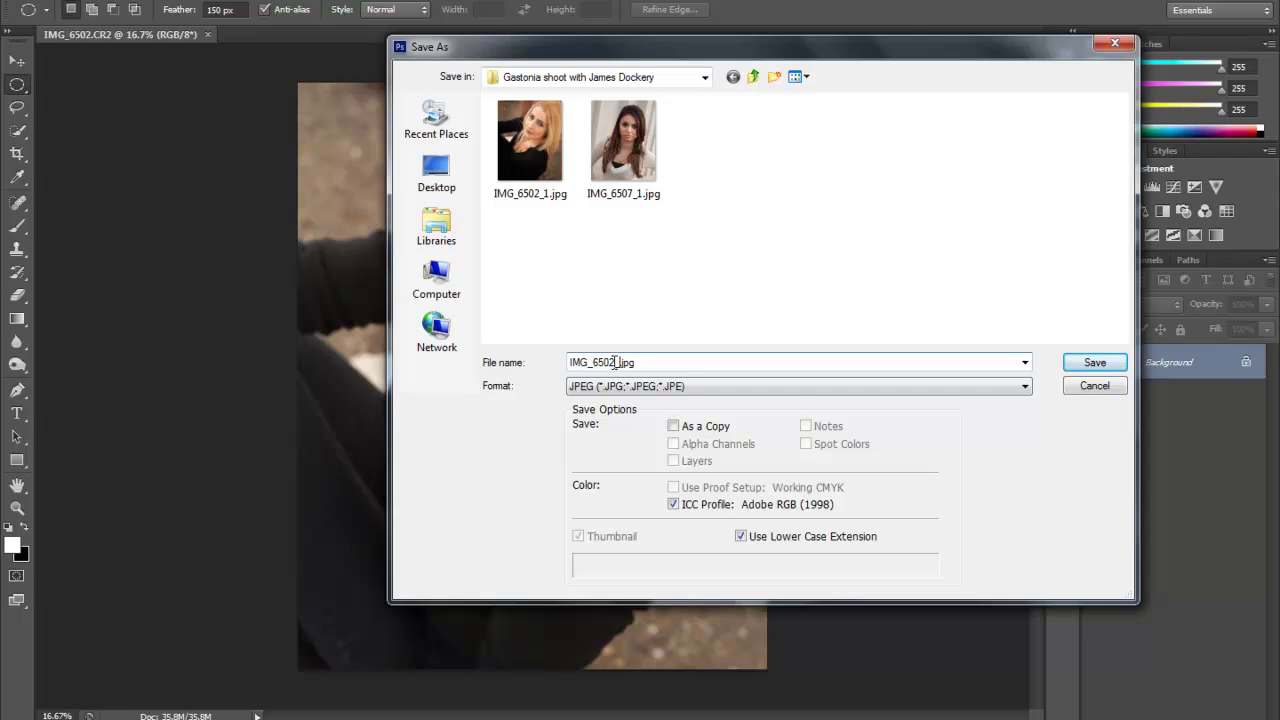
text(_2)
click(1095, 363)
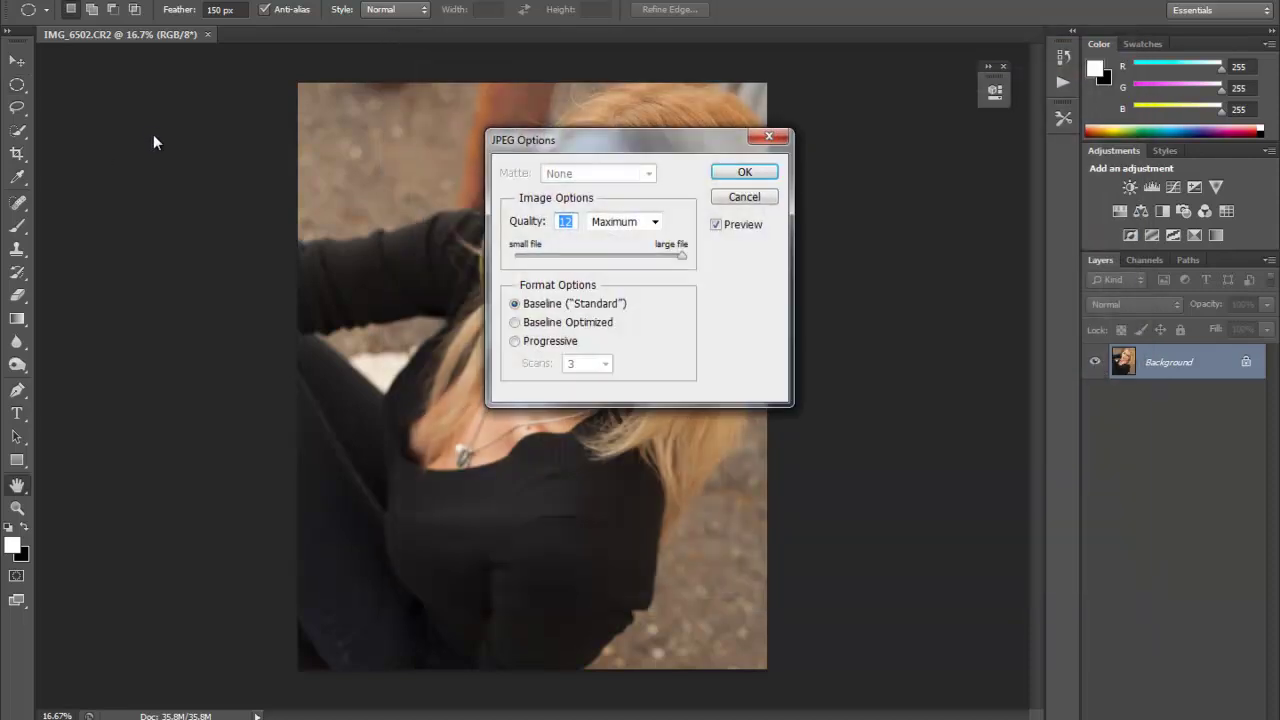
click(745, 173)
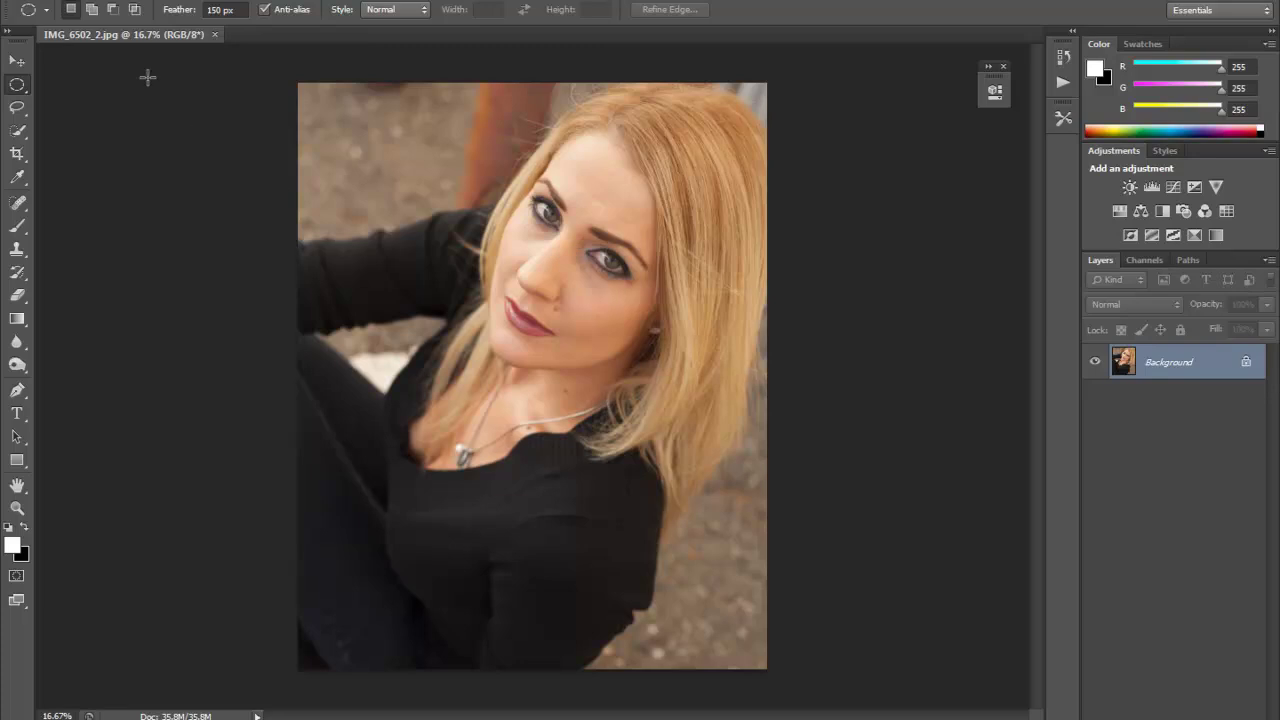
Draw an elliptical selection with a 150 px feather around the woman's face
right_click(18, 88)
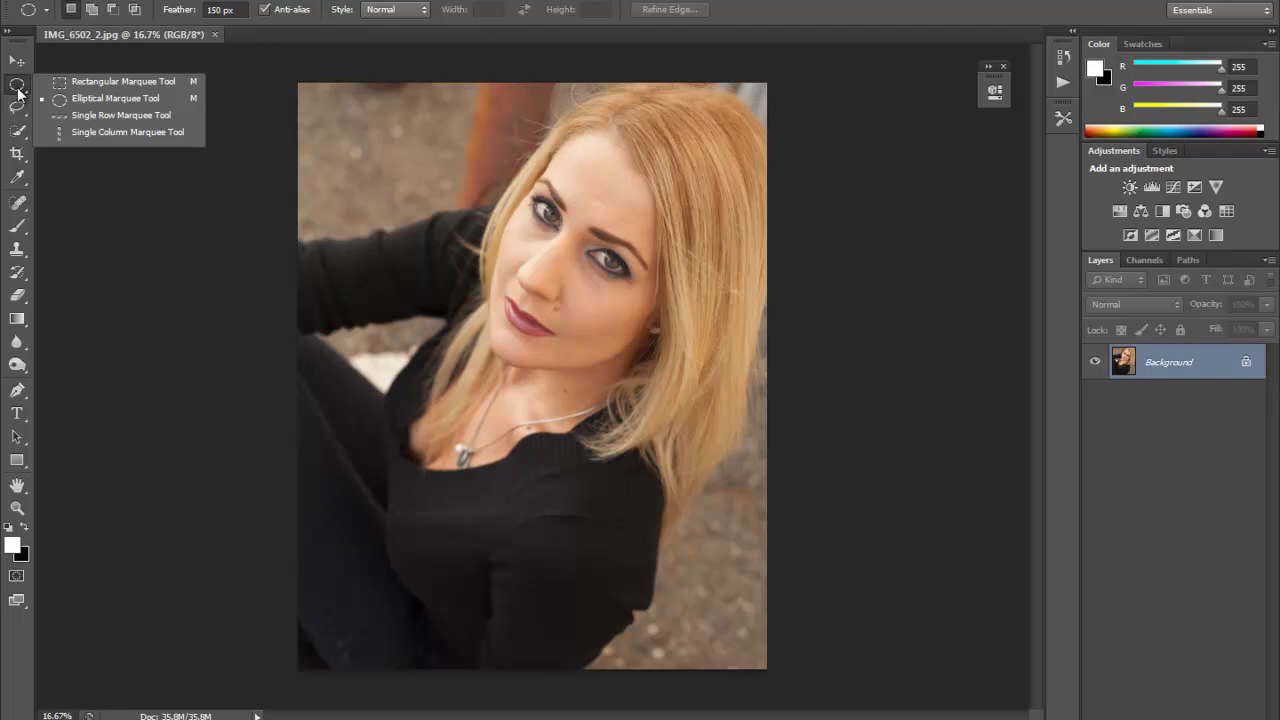
click(124, 101)
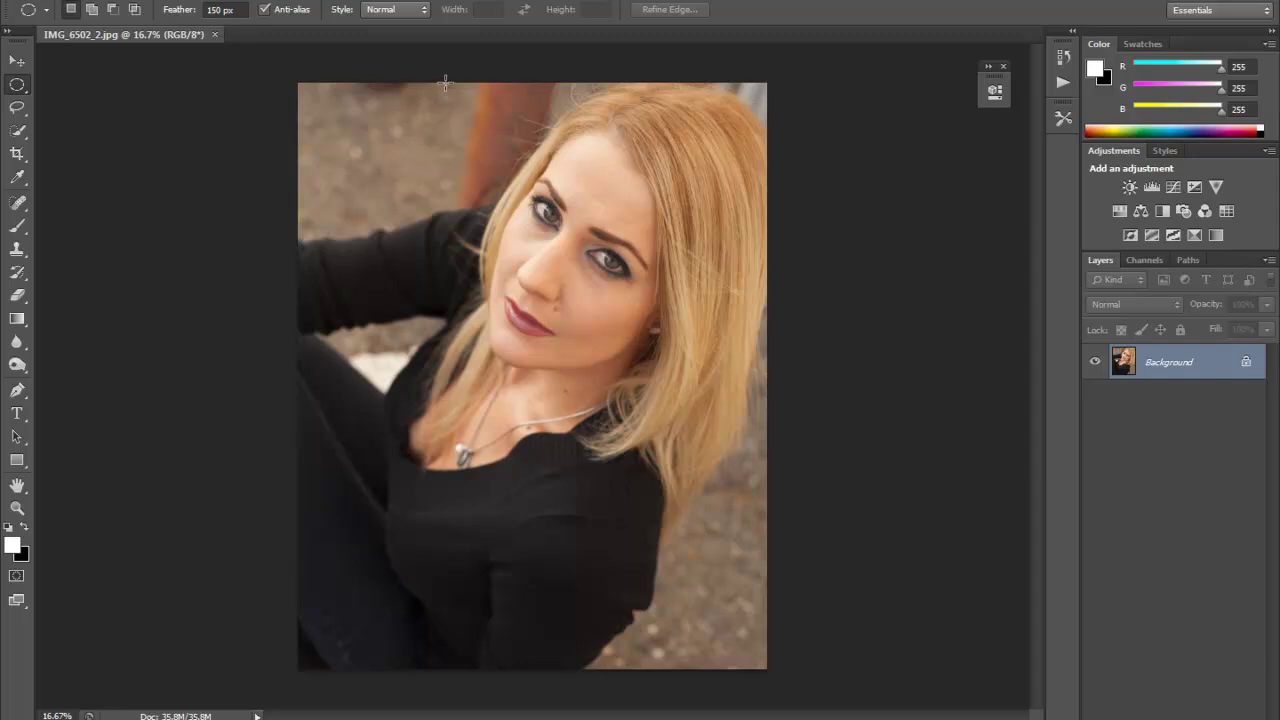
drag(439, 71, 619, 267)
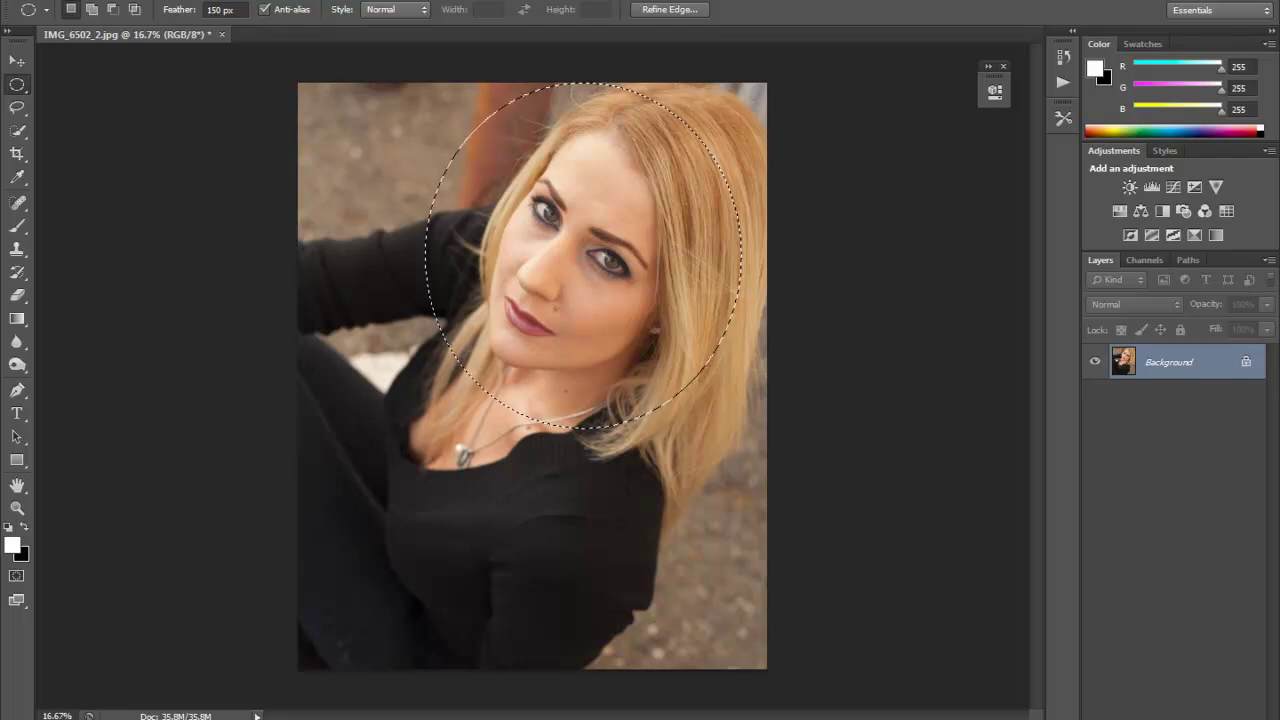
Invert the selection and copy the area outside the face to a new layer
click(243, 0)
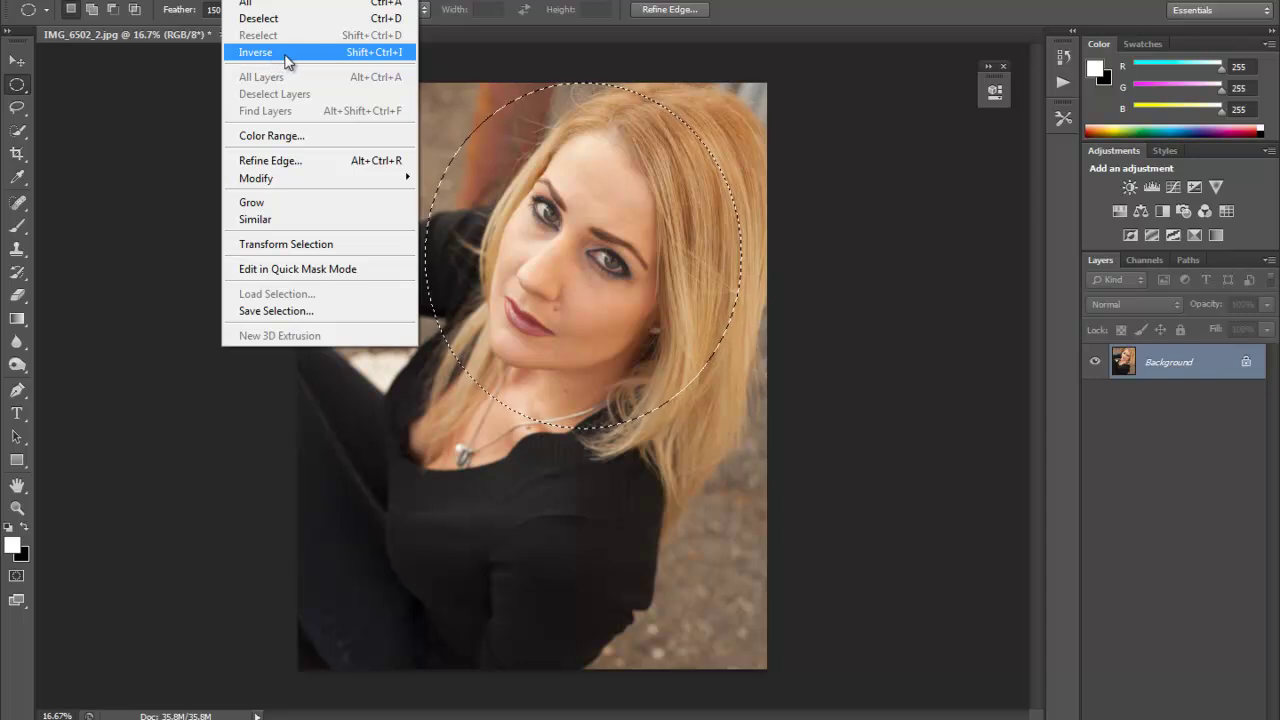
click(290, 58)
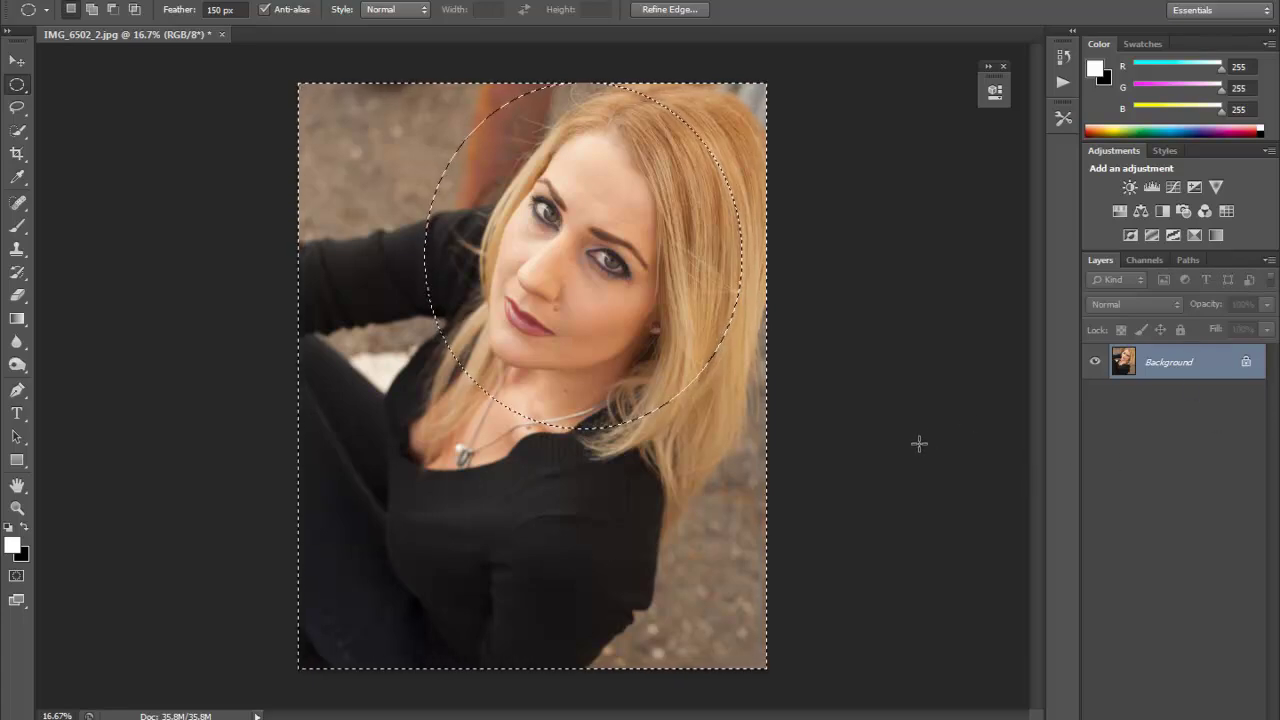
key(ctrl+j)
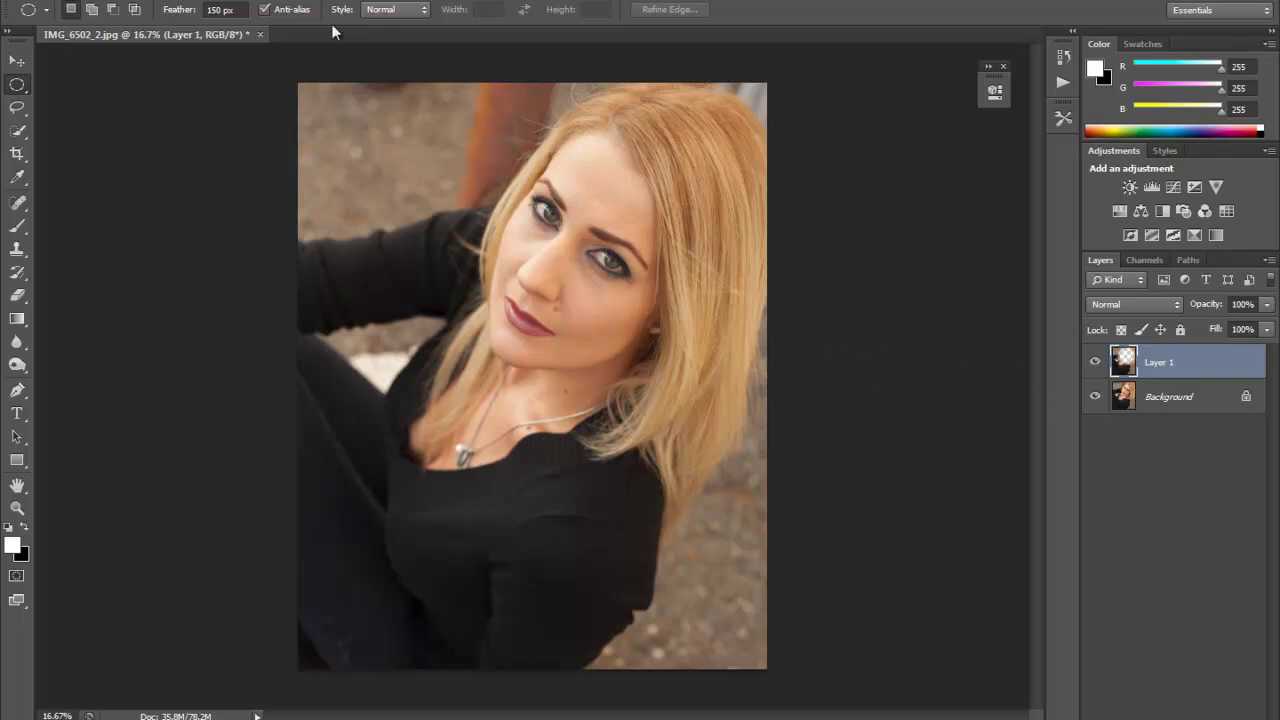
Apply a Gaussian Blur with a radius of 20.9 pixels to the copied layer
click(285, 0)
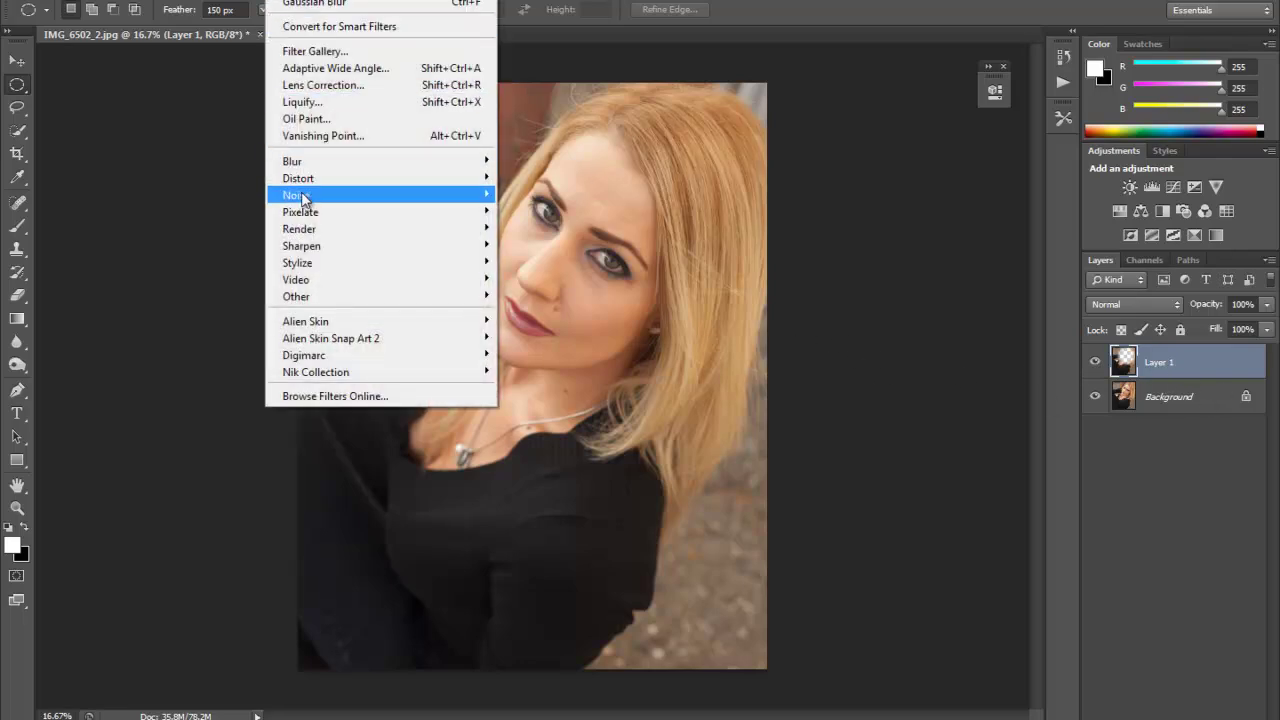
mouse_move(305, 168)
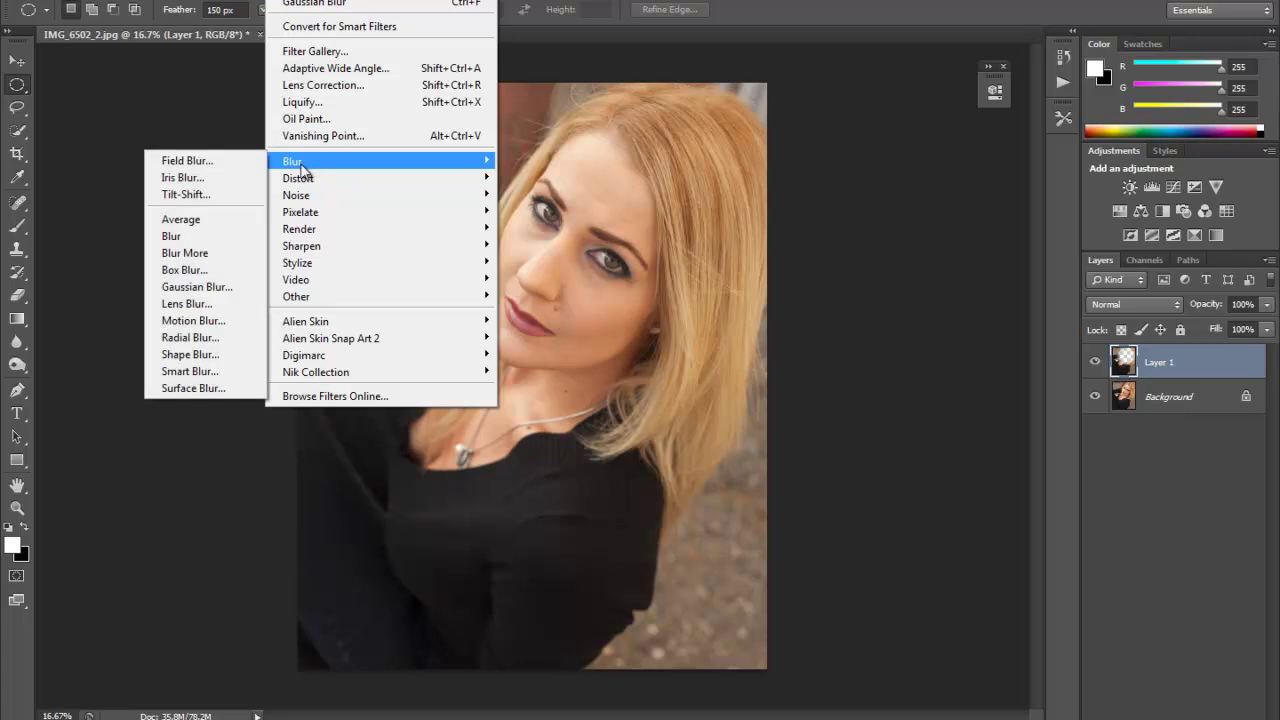
click(220, 289)
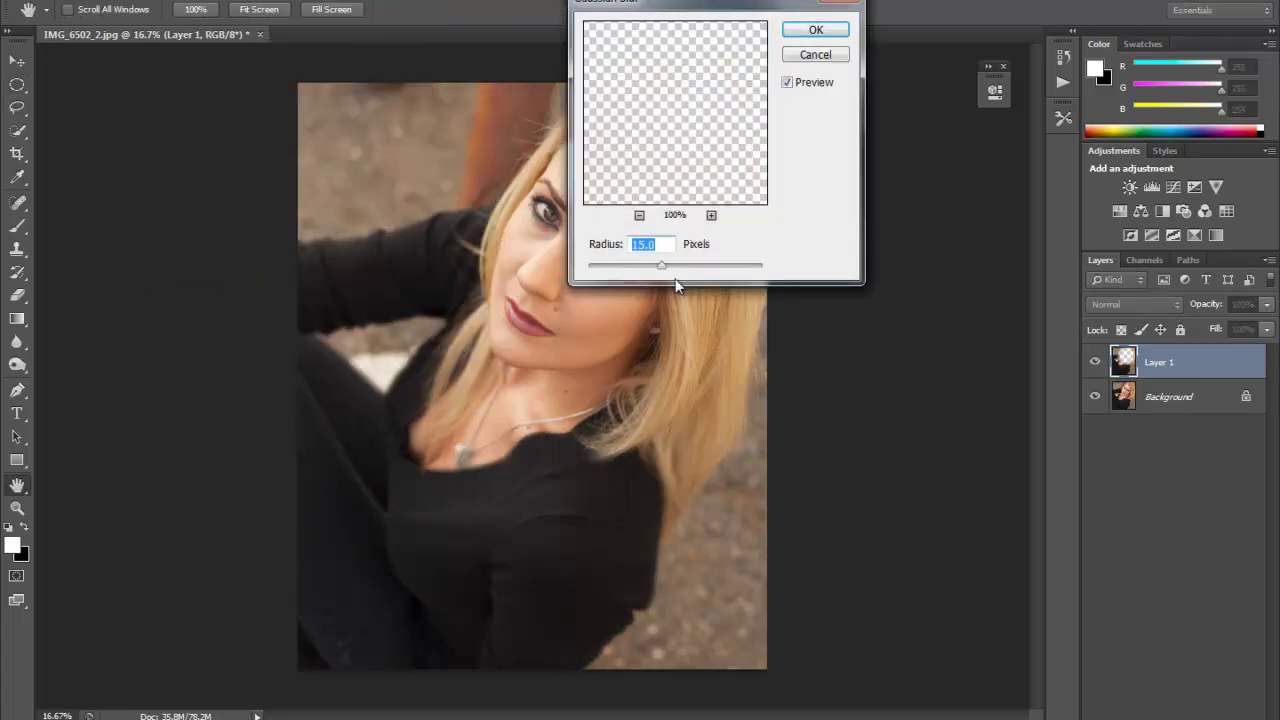
drag(665, 268, 666, 270)
click(816, 30)
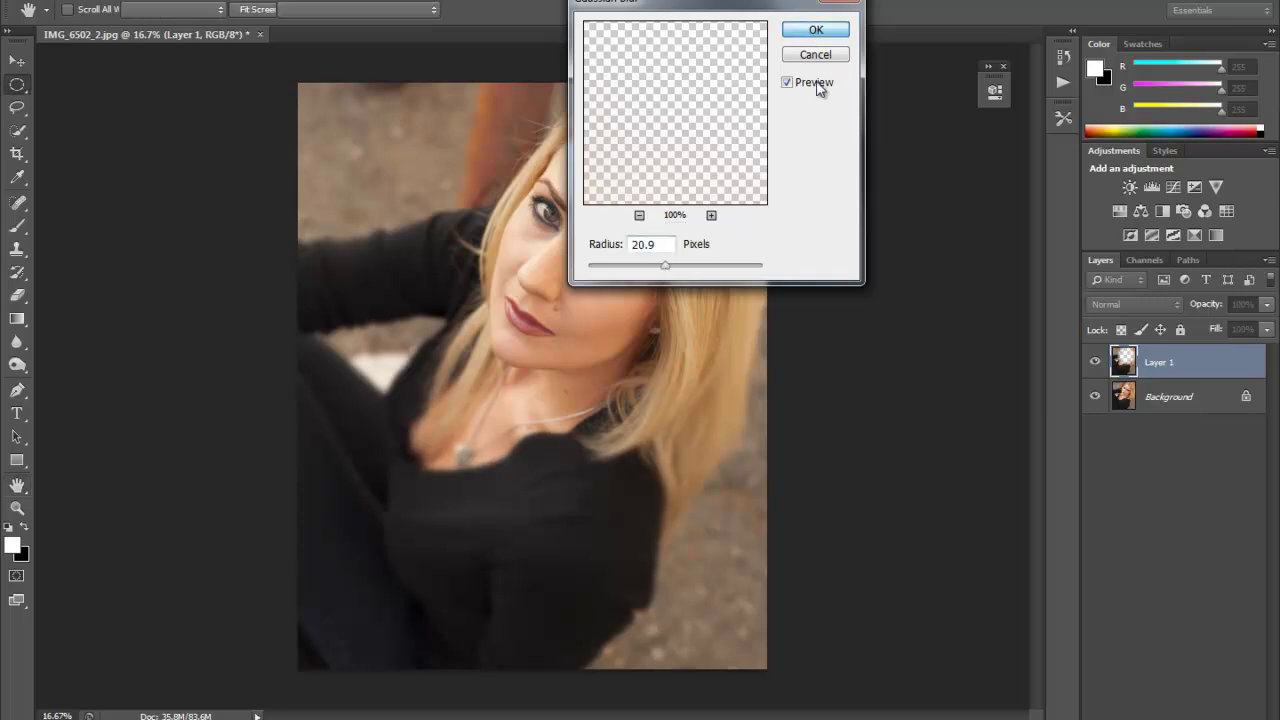
key(m)
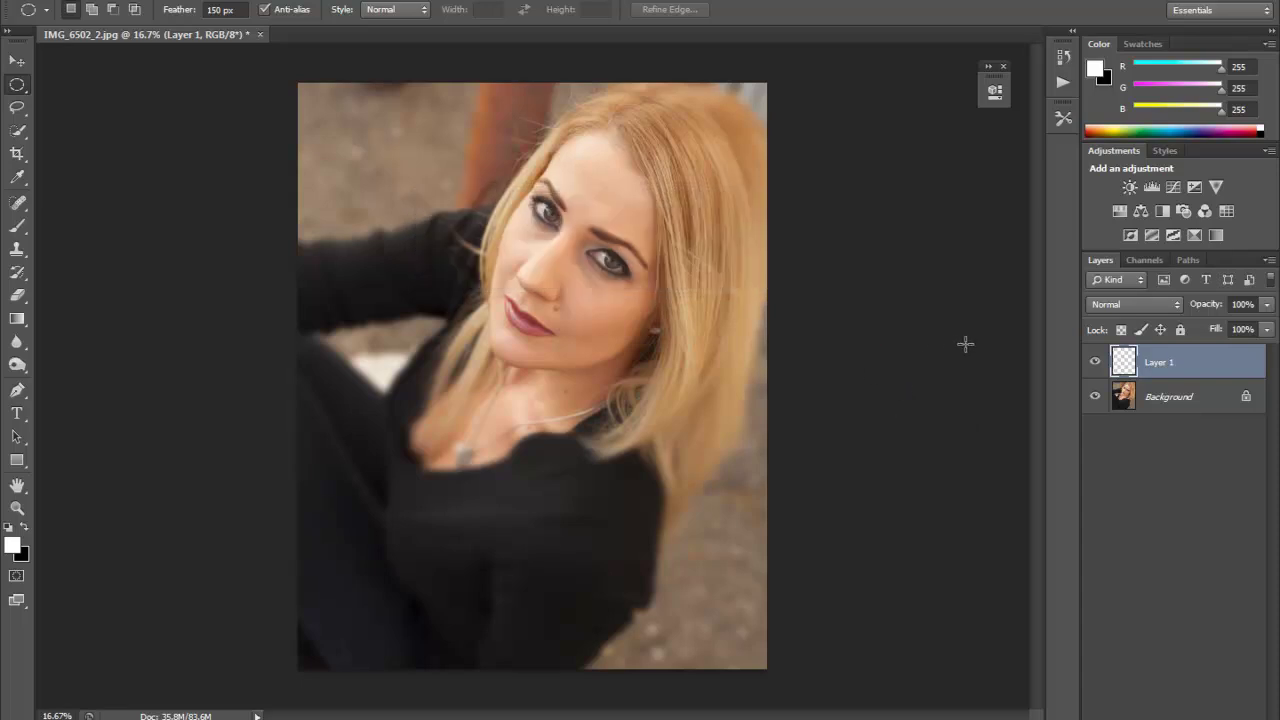
Lower the blurred layer's opacity to 50%, comparing the photo with and without it, and merge it into the background
click(1267, 310)
drag(1266, 330, 1244, 334)
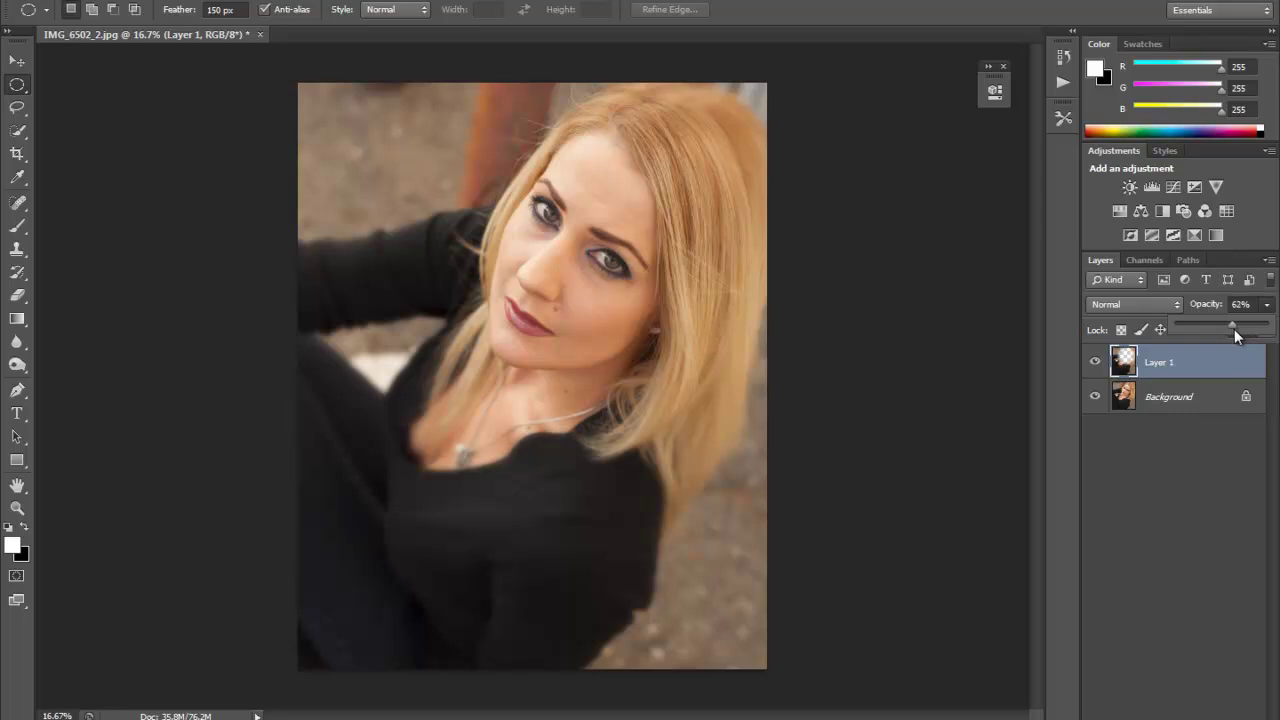
click(1096, 364)
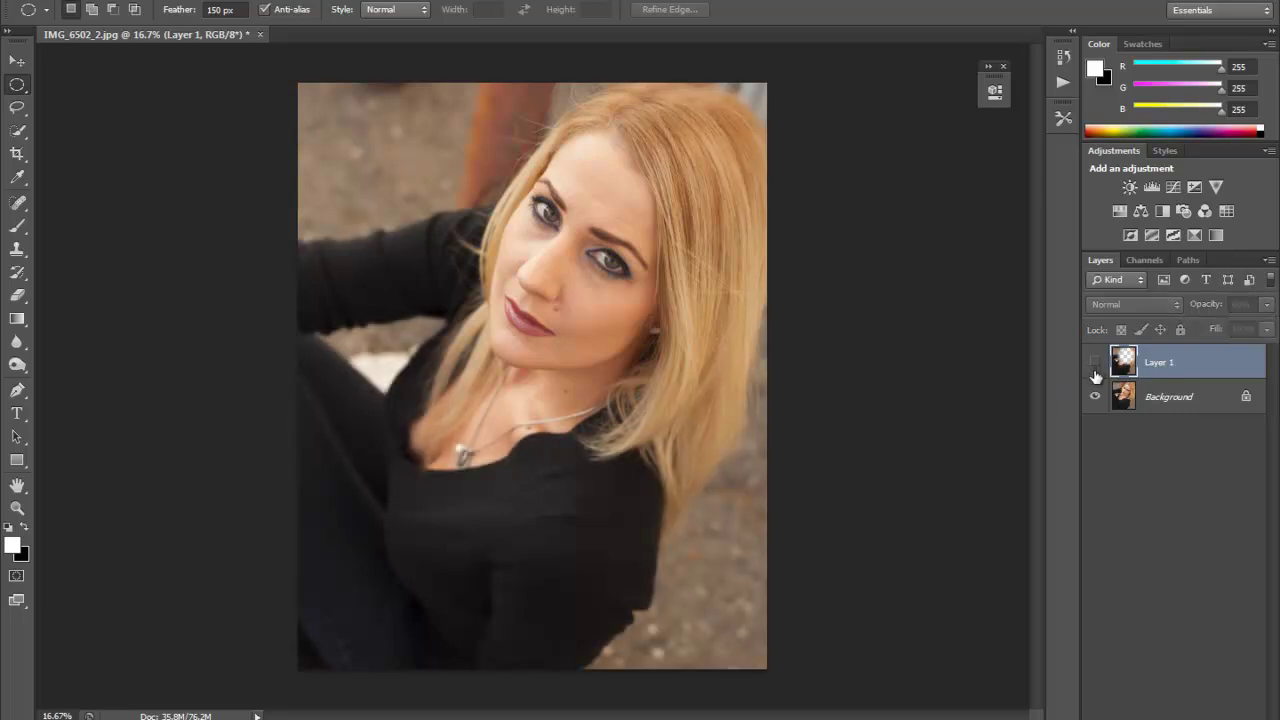
click(1095, 364)
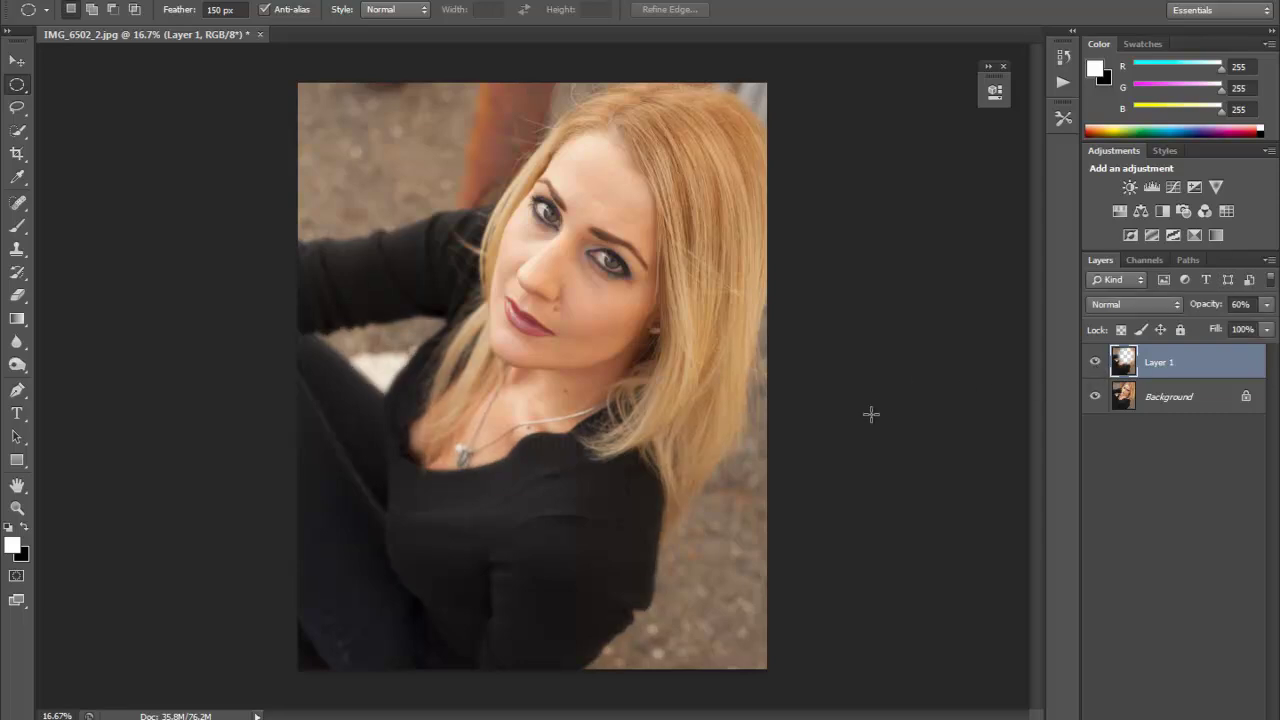
click(1267, 304)
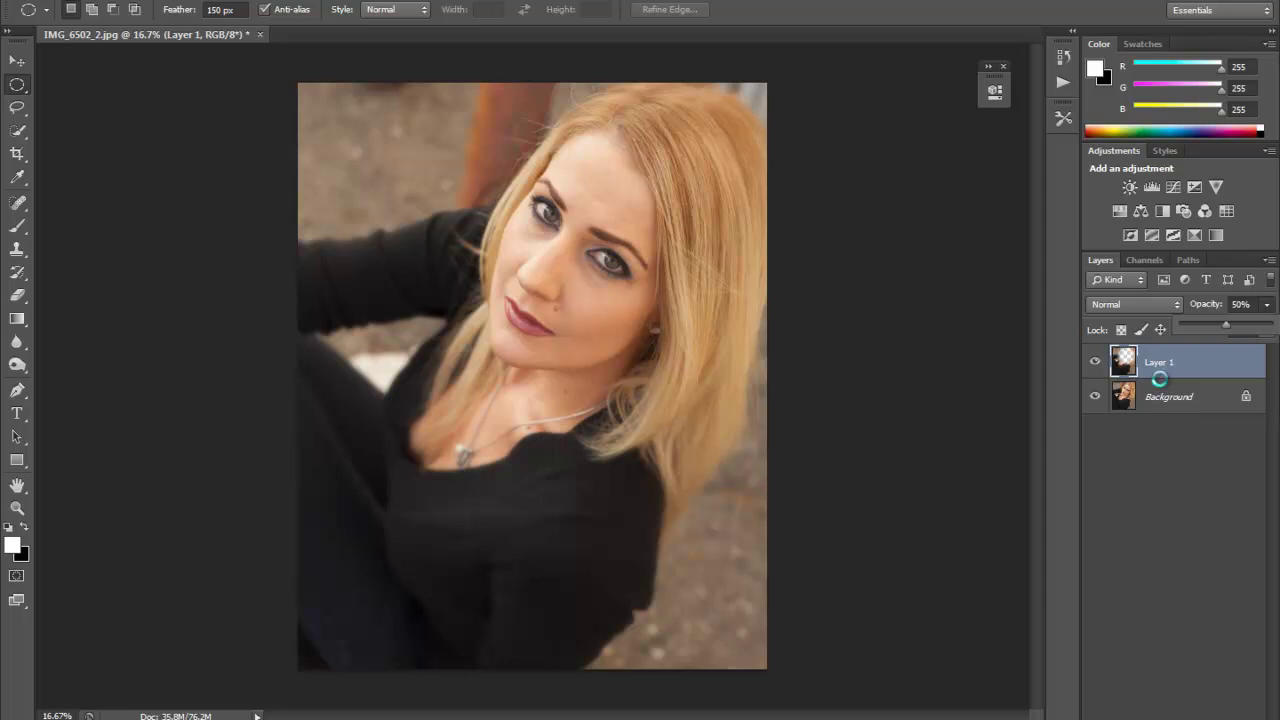
key(Delete)
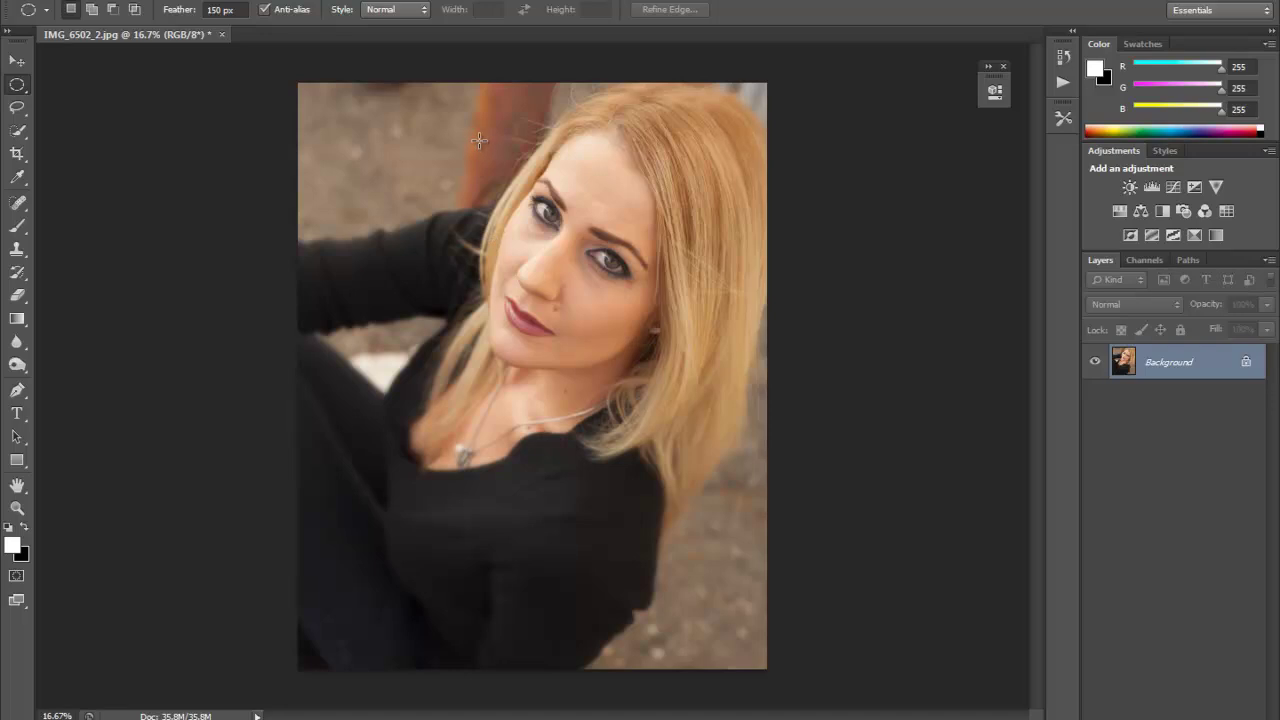
Select an ellipse around the face and hair with a 150 px feather, and copy everything outside it to a new layer
drag(462, 95, 835, 478)
drag(691, 311, 662, 256)
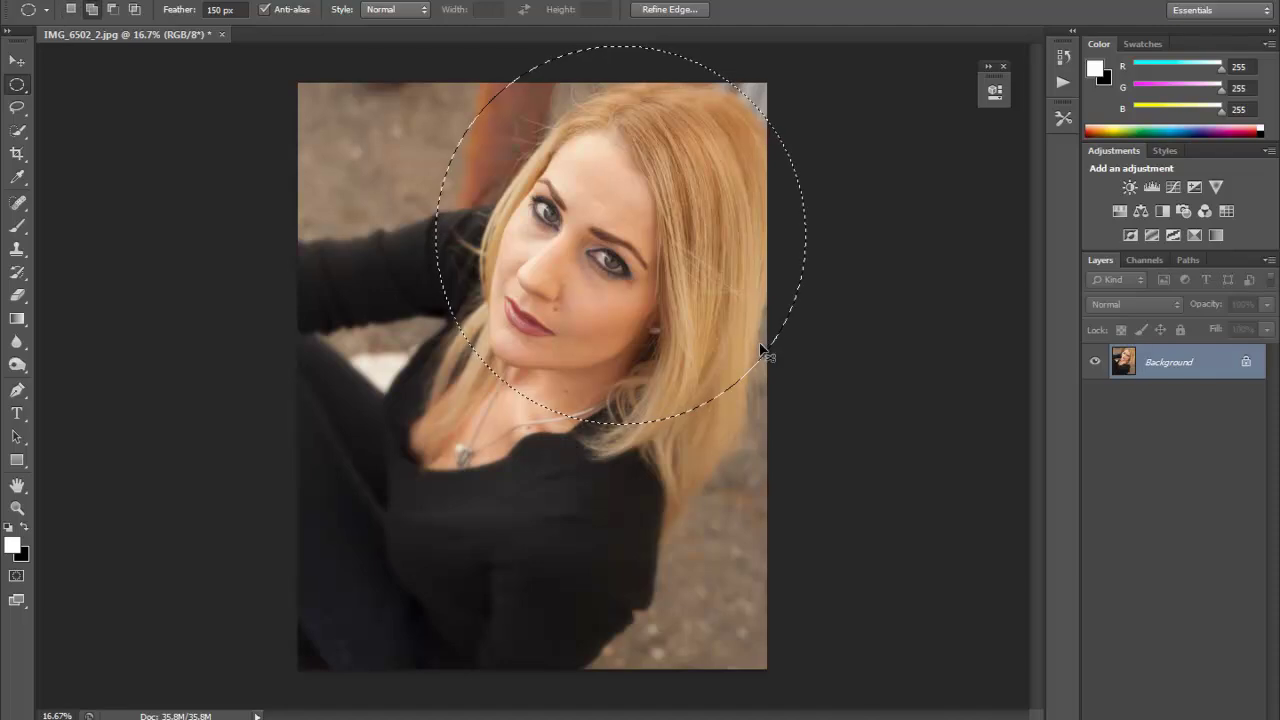
key(ctrl+shift+i)
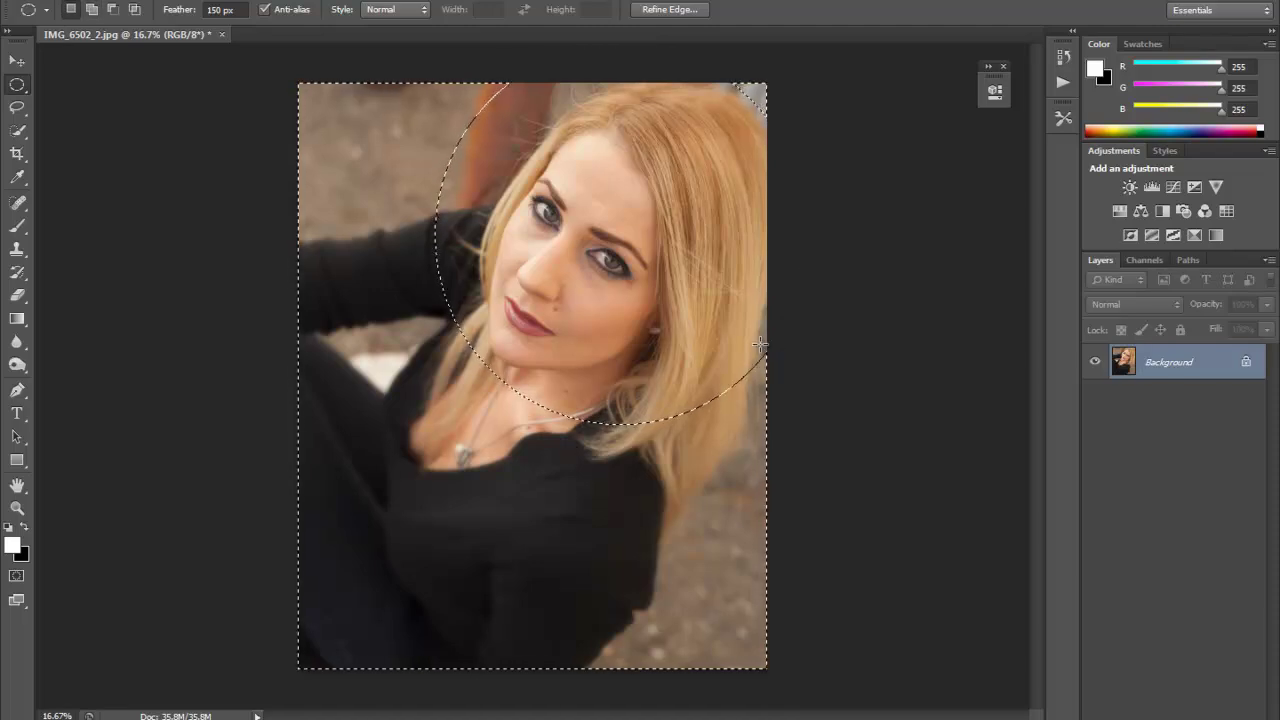
key(ctrl+j)
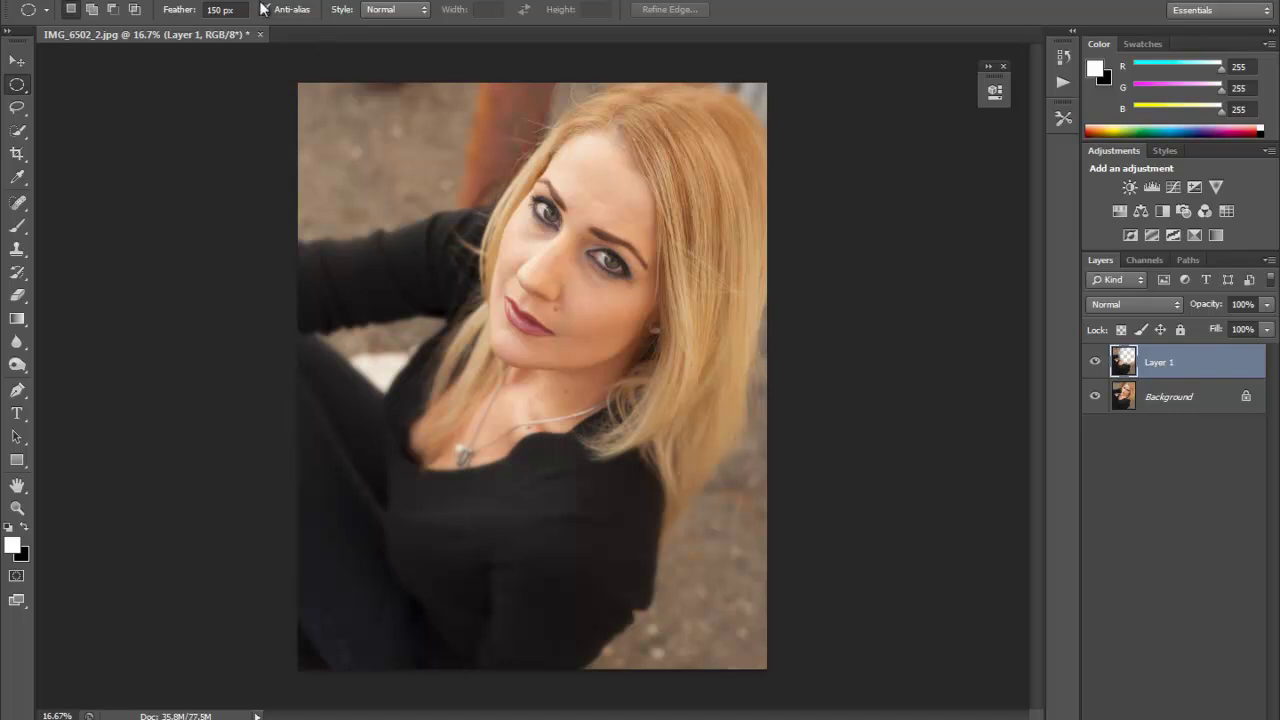
Set the copied layer's blend mode to Multiply and lower its opacity to 30%
click(1178, 306)
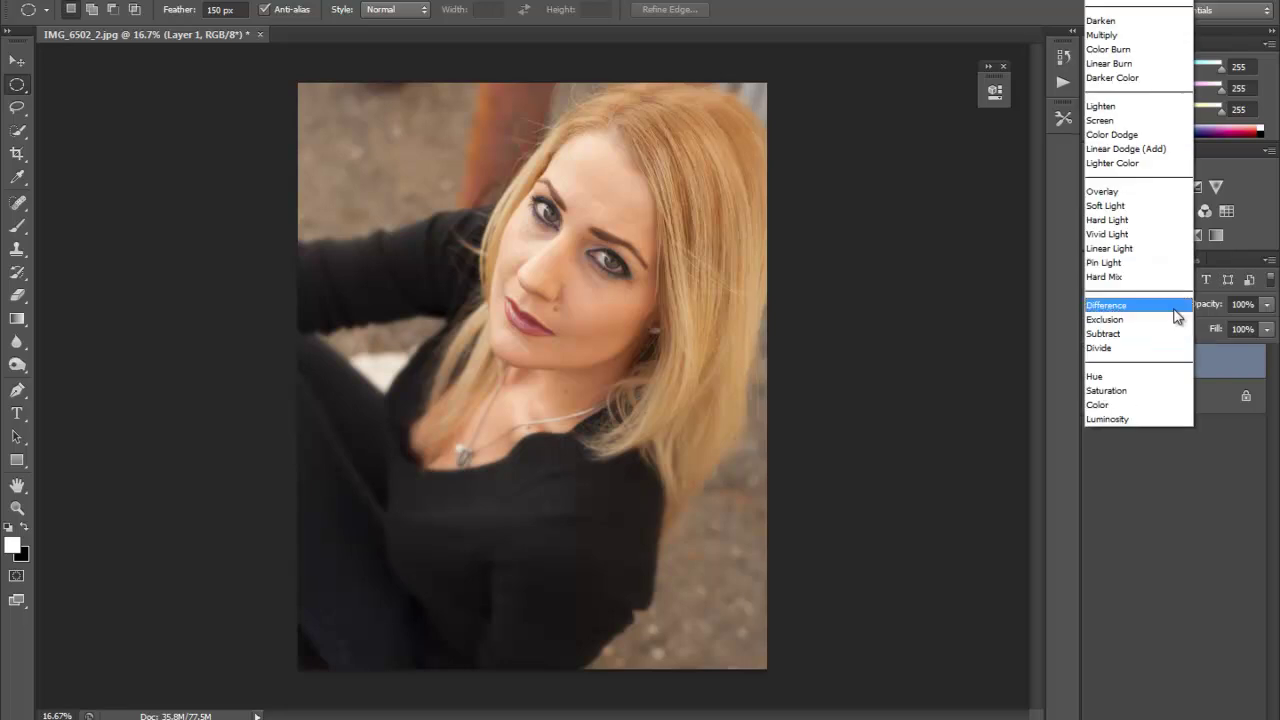
click(1128, 38)
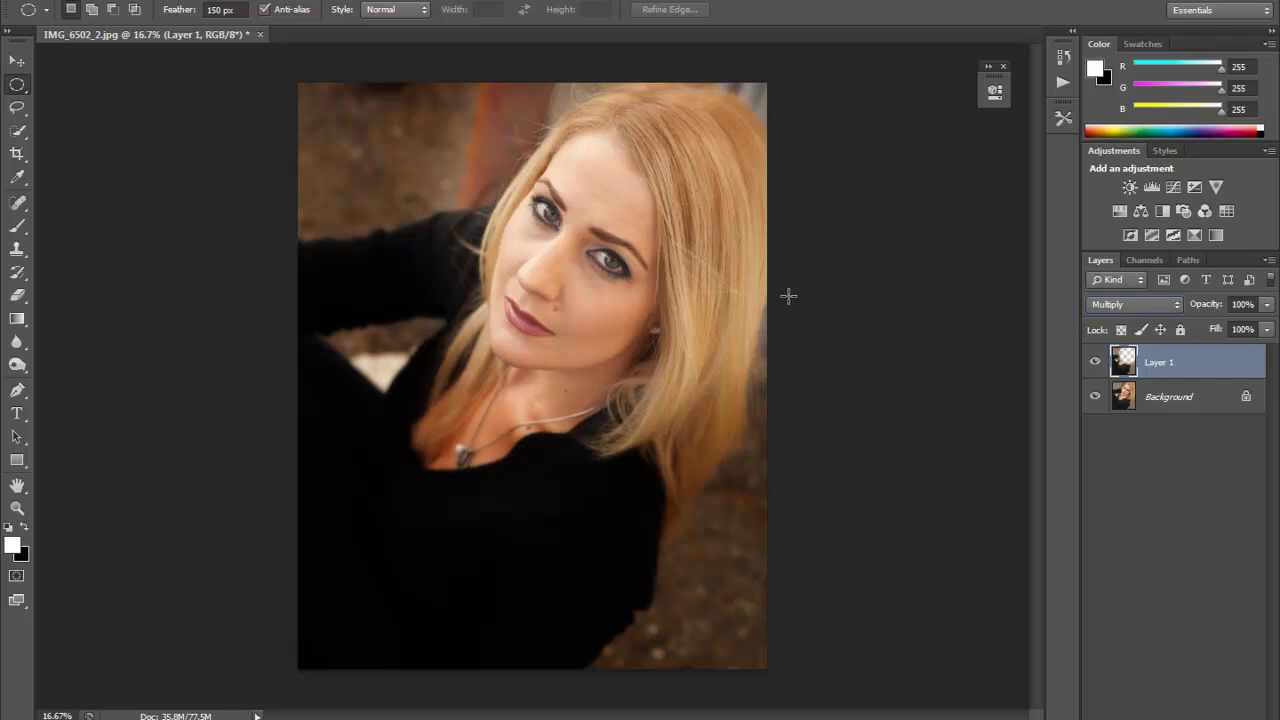
click(1267, 305)
drag(1265, 329, 1217, 333)
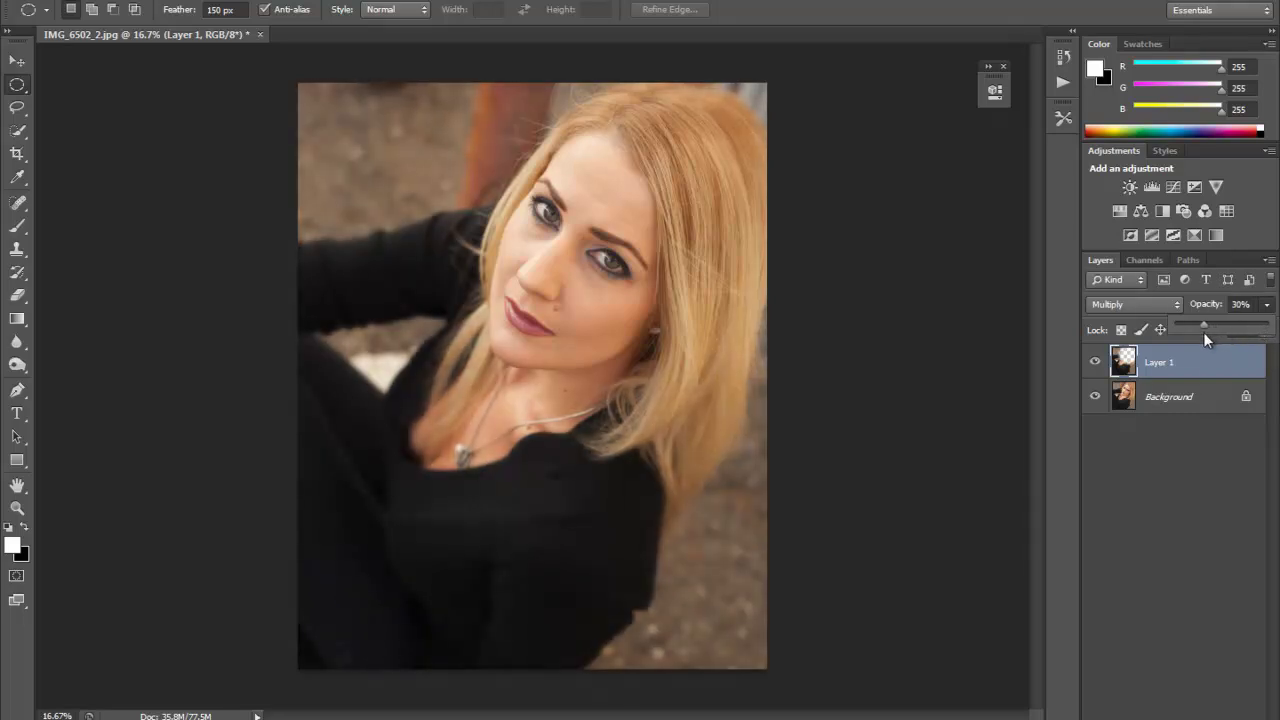
Compare the photo with and without the darkening layer, and merge that layer into the background
click(1094, 365)
click(1093, 366)
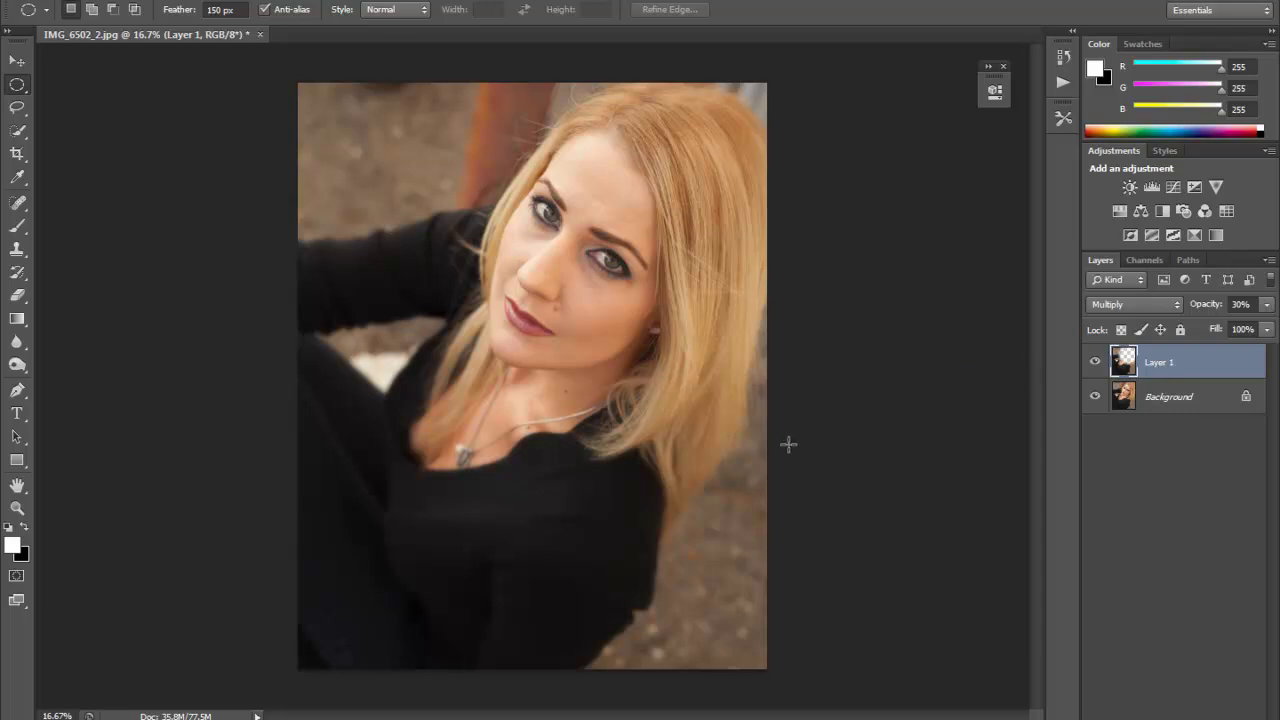
key(ctrl+e)
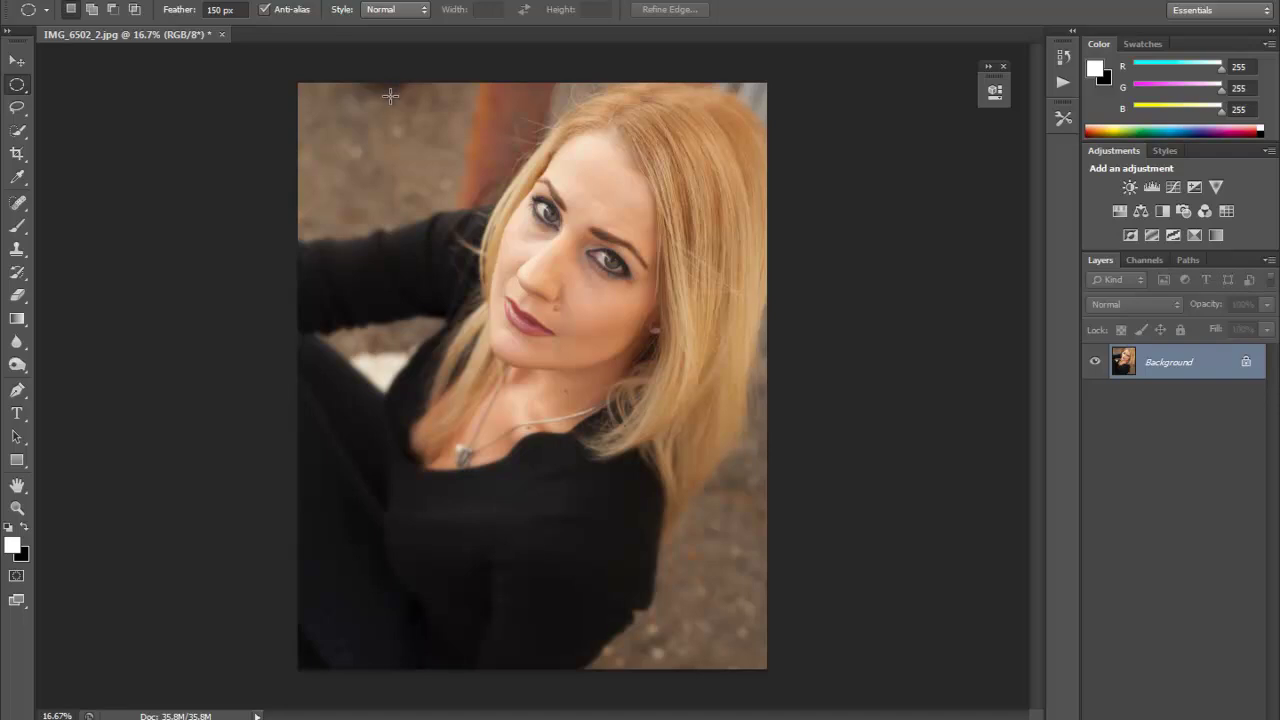
Select a larger feathered ellipse around the head and upper body, and copy the outer corners to a new layer
drag(376, 73, 881, 623)
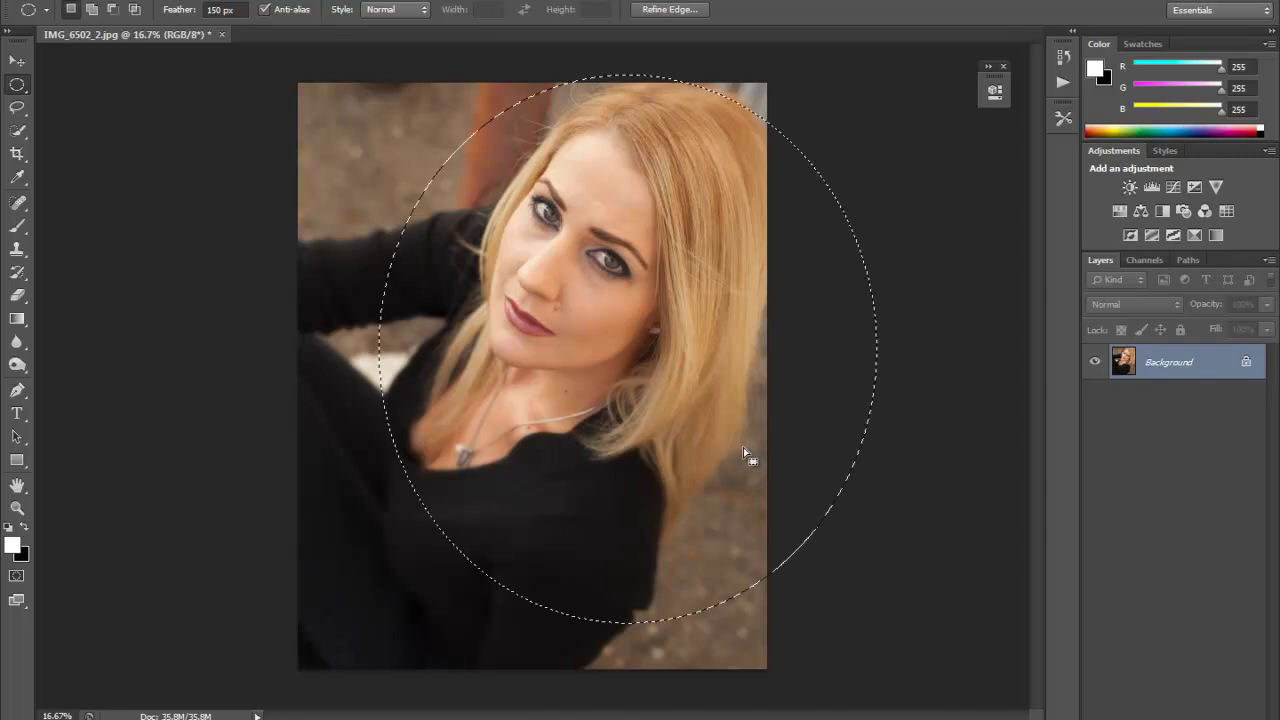
drag(734, 453, 683, 424)
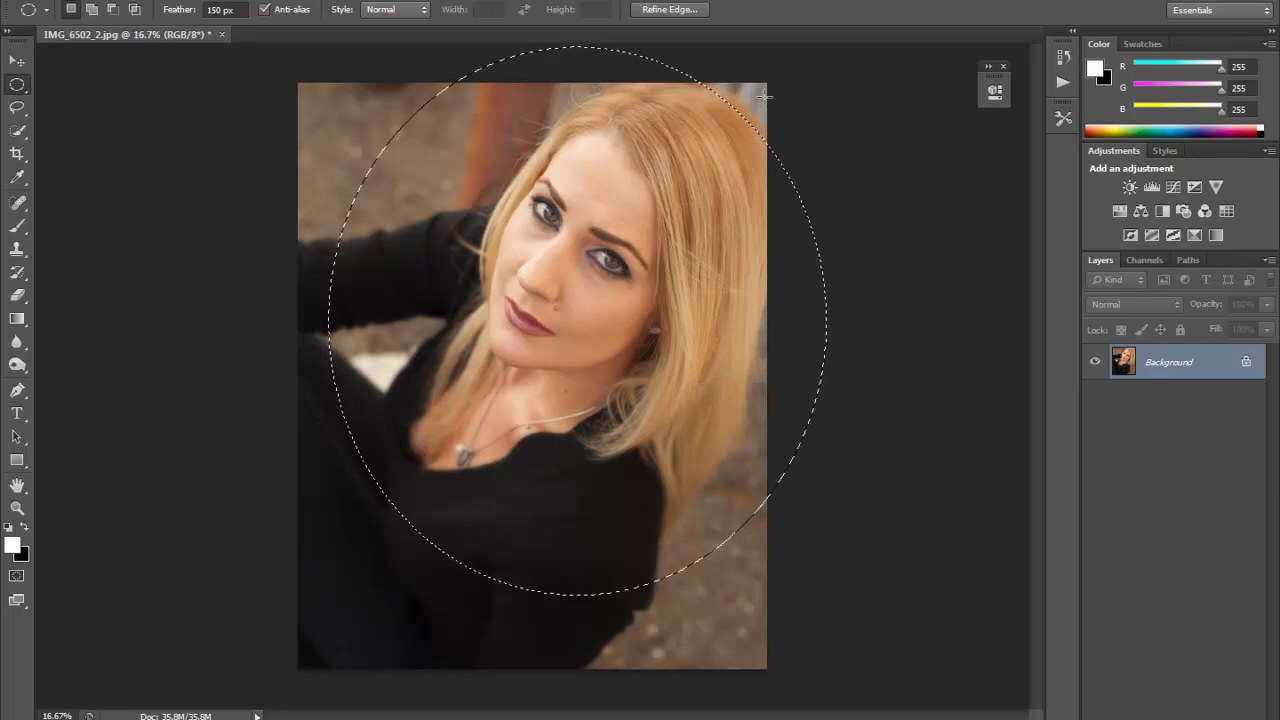
drag(716, 178, 720, 171)
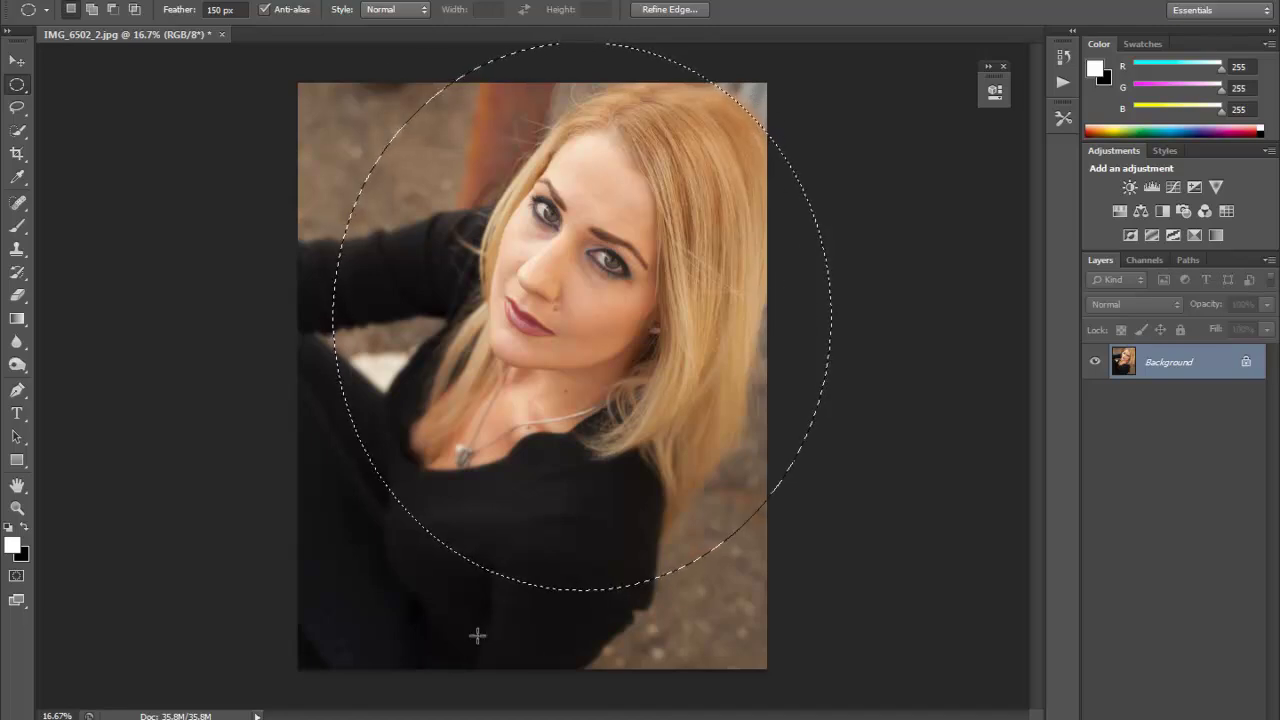
key(ctrl+shift+i)
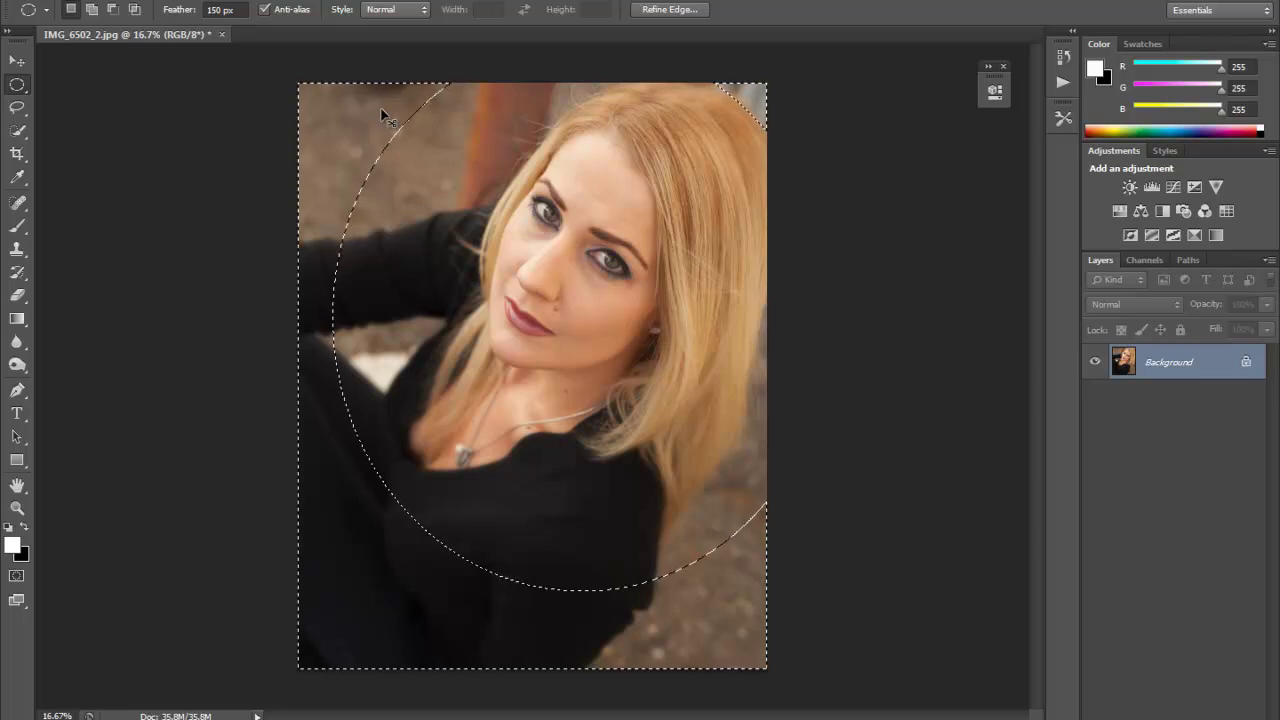
key(ctrl+j)
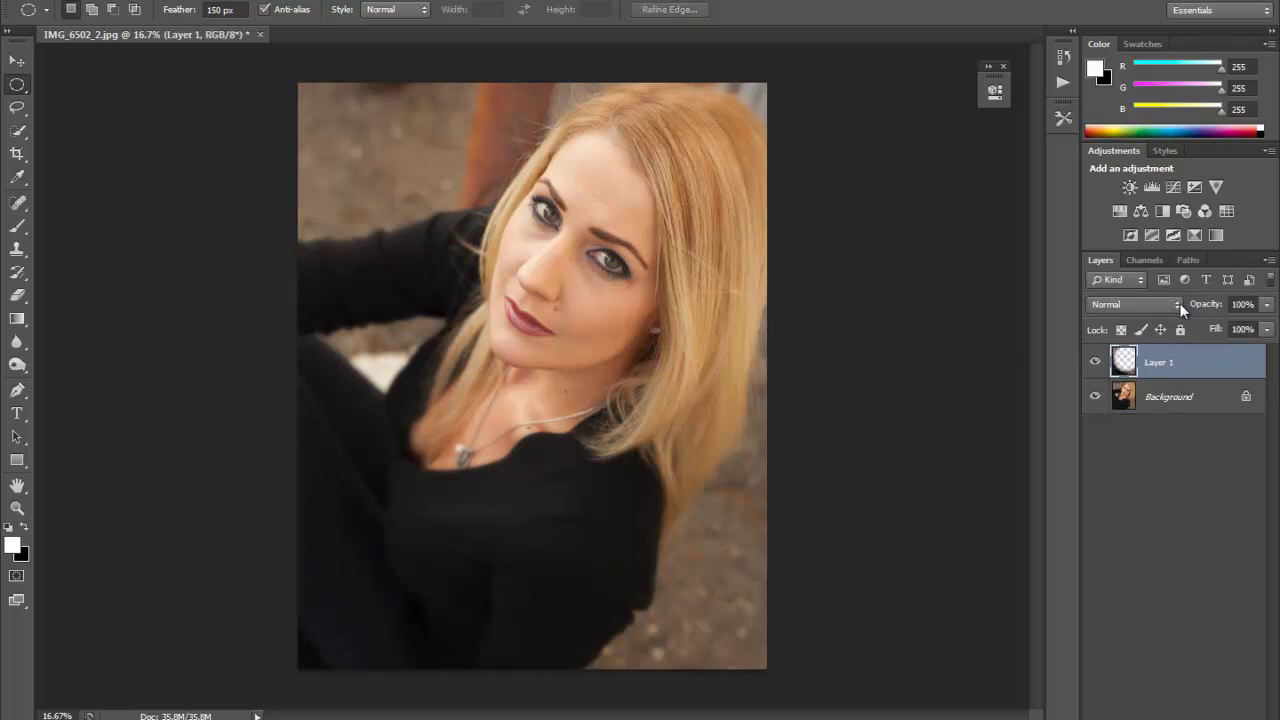
Set the corner layer's blend mode to Multiply and lower its opacity to 25%
click(1176, 305)
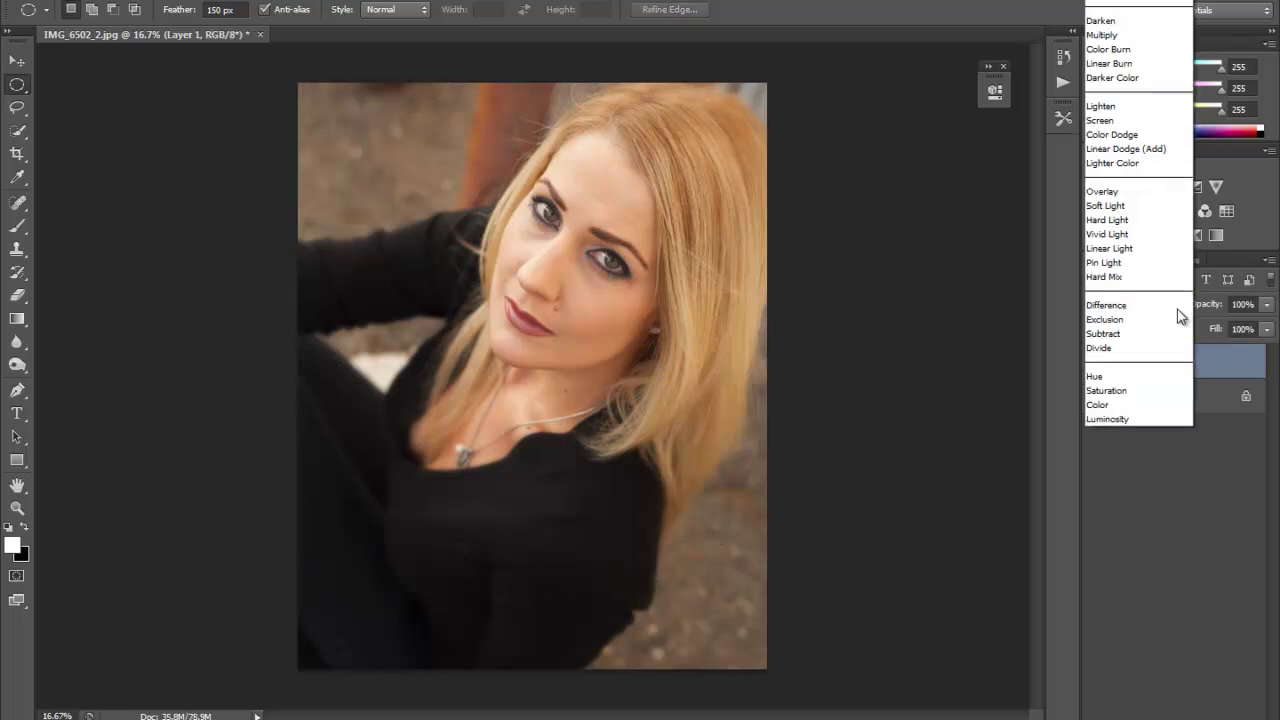
click(1137, 36)
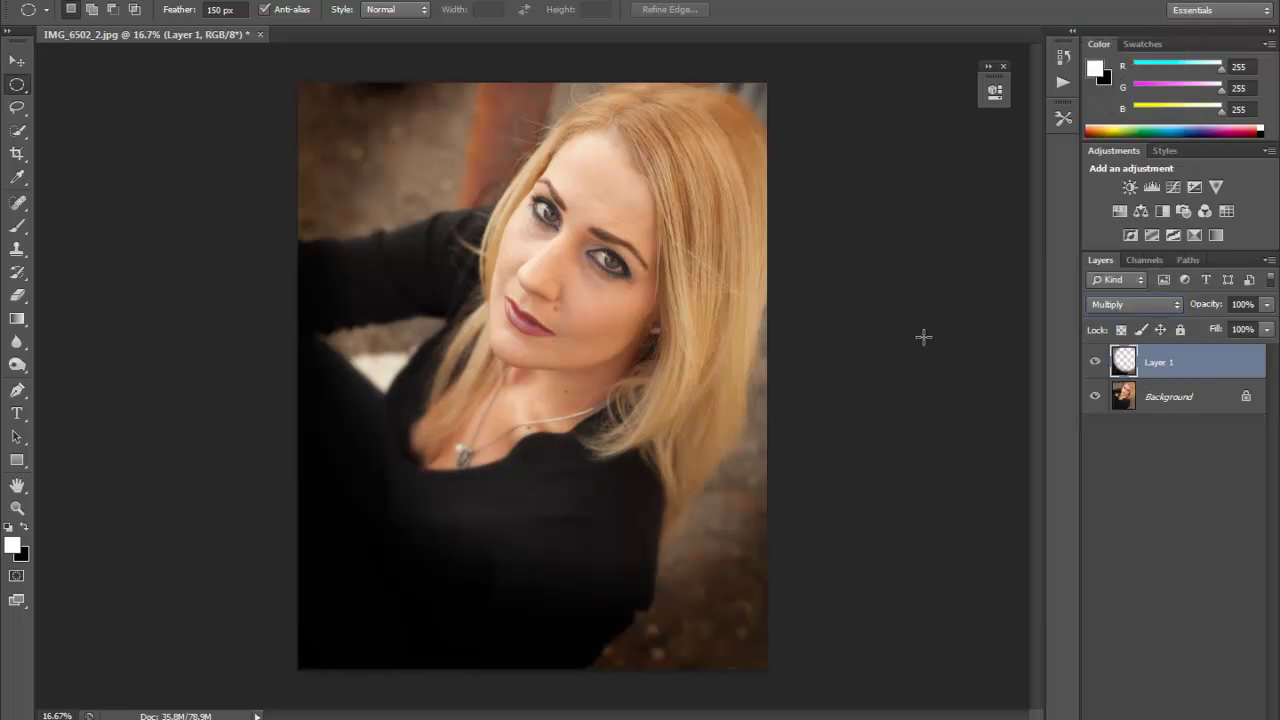
click(1266, 304)
drag(1268, 328, 1248, 336)
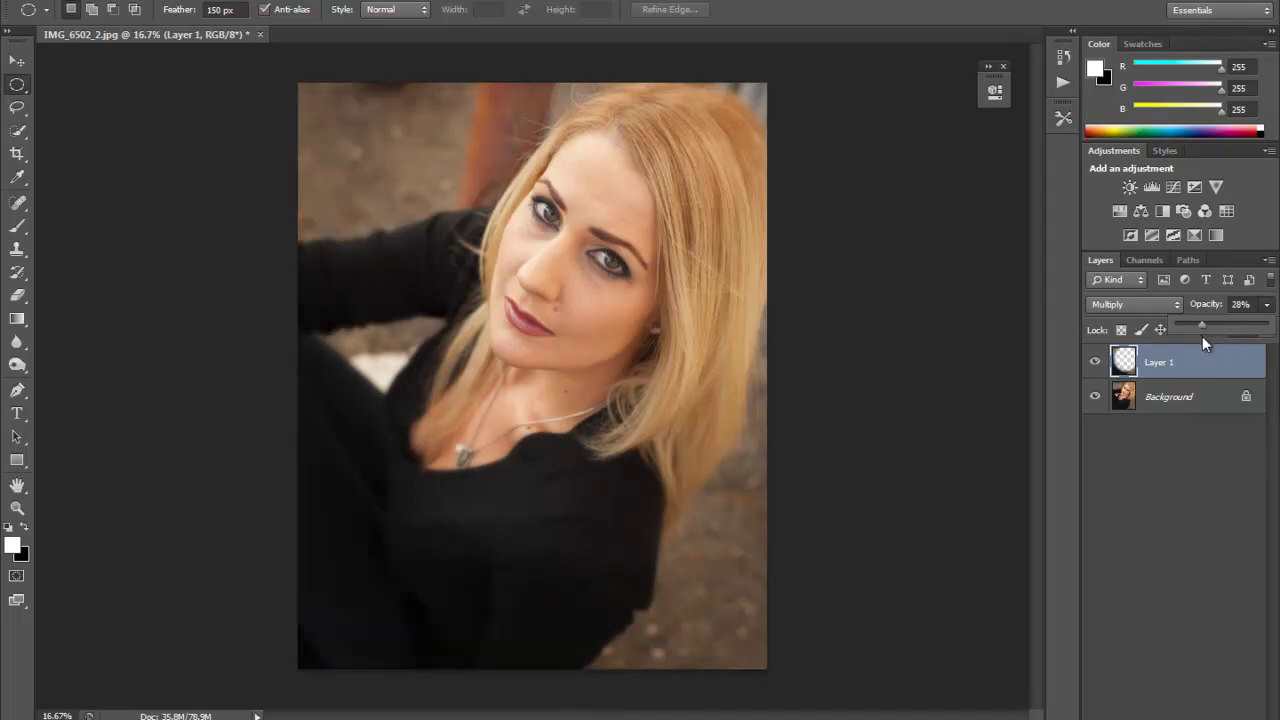
Lower the corner layer's opacity to 20%, comparing the photo with and without it, and merge it into the background
click(1094, 364)
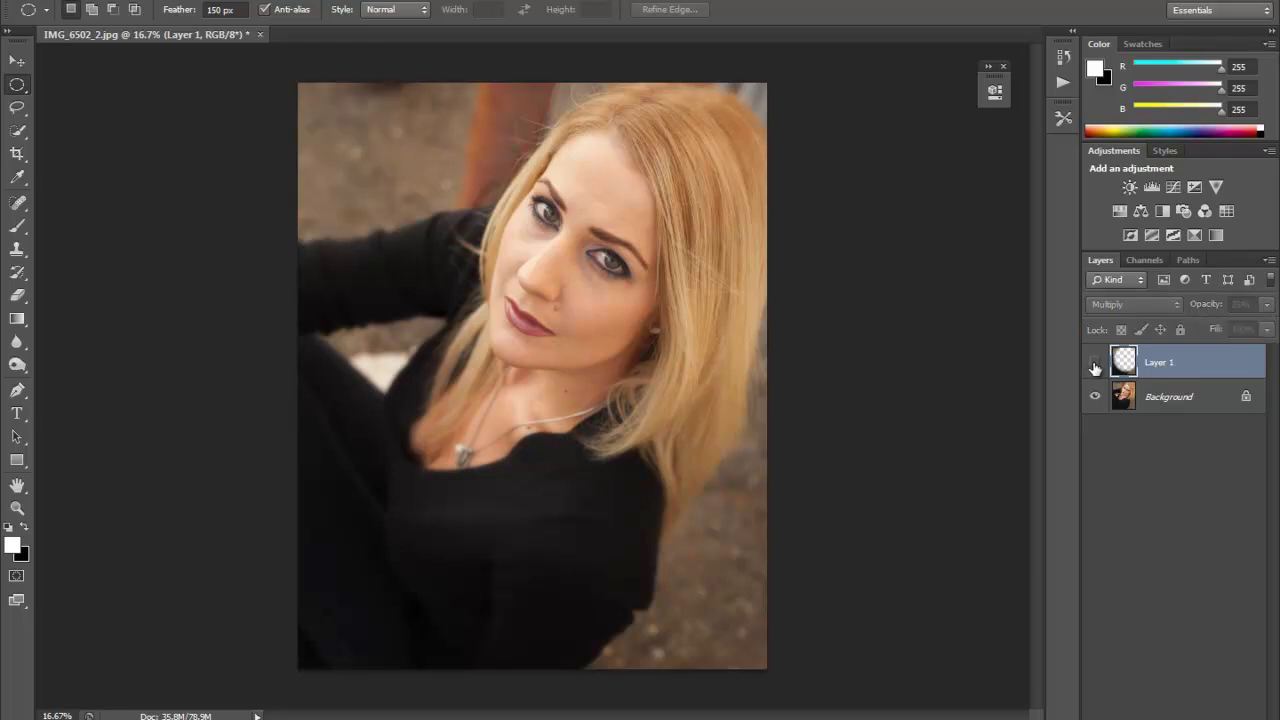
click(1094, 364)
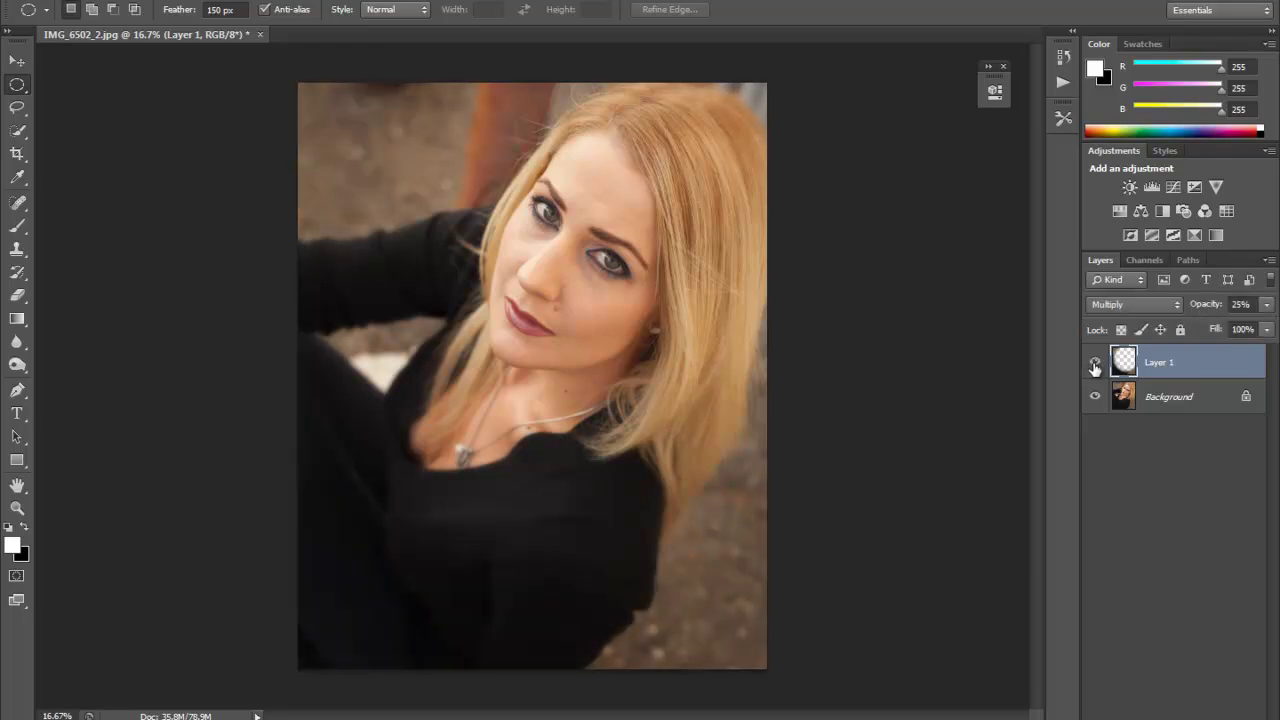
click(1094, 364)
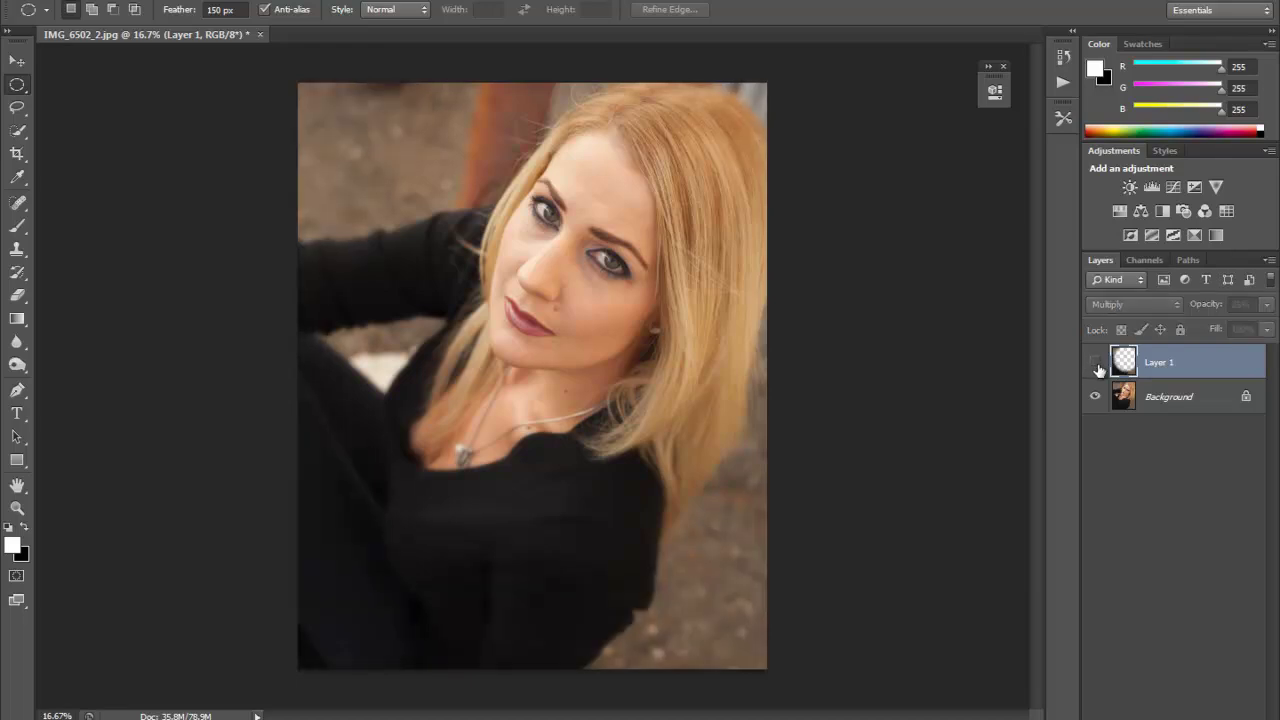
click(1095, 365)
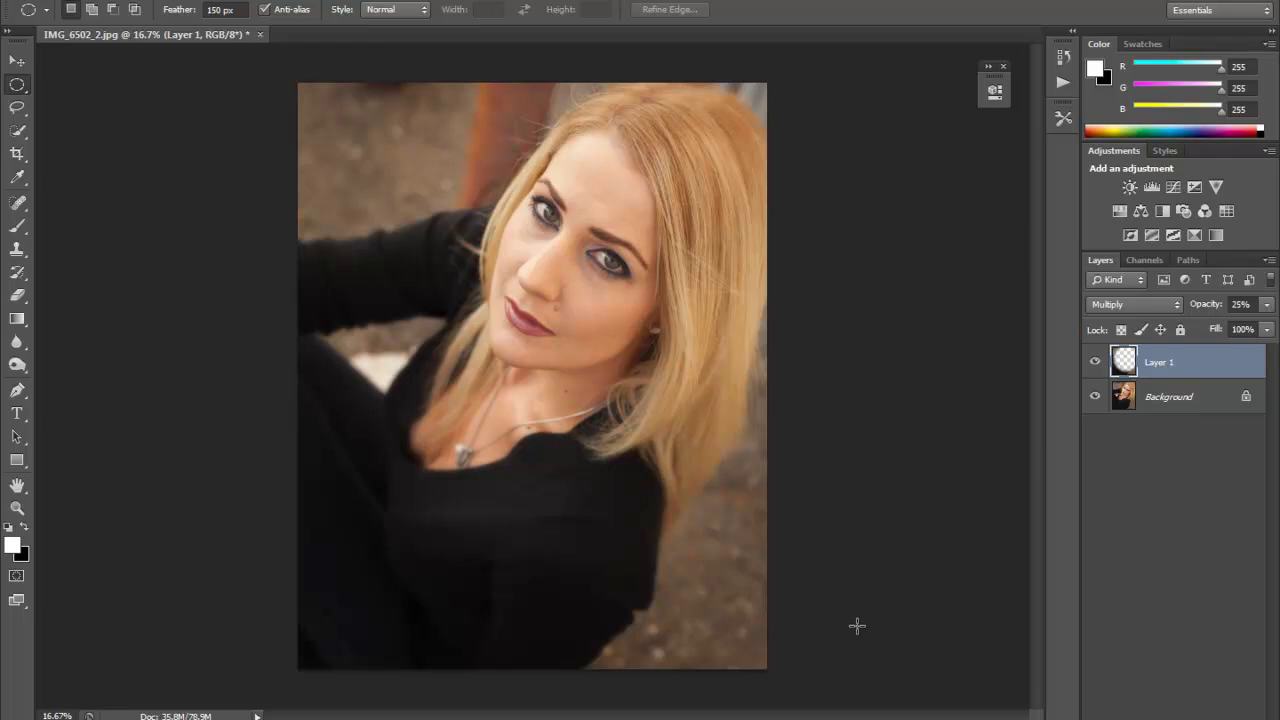
click(1267, 305)
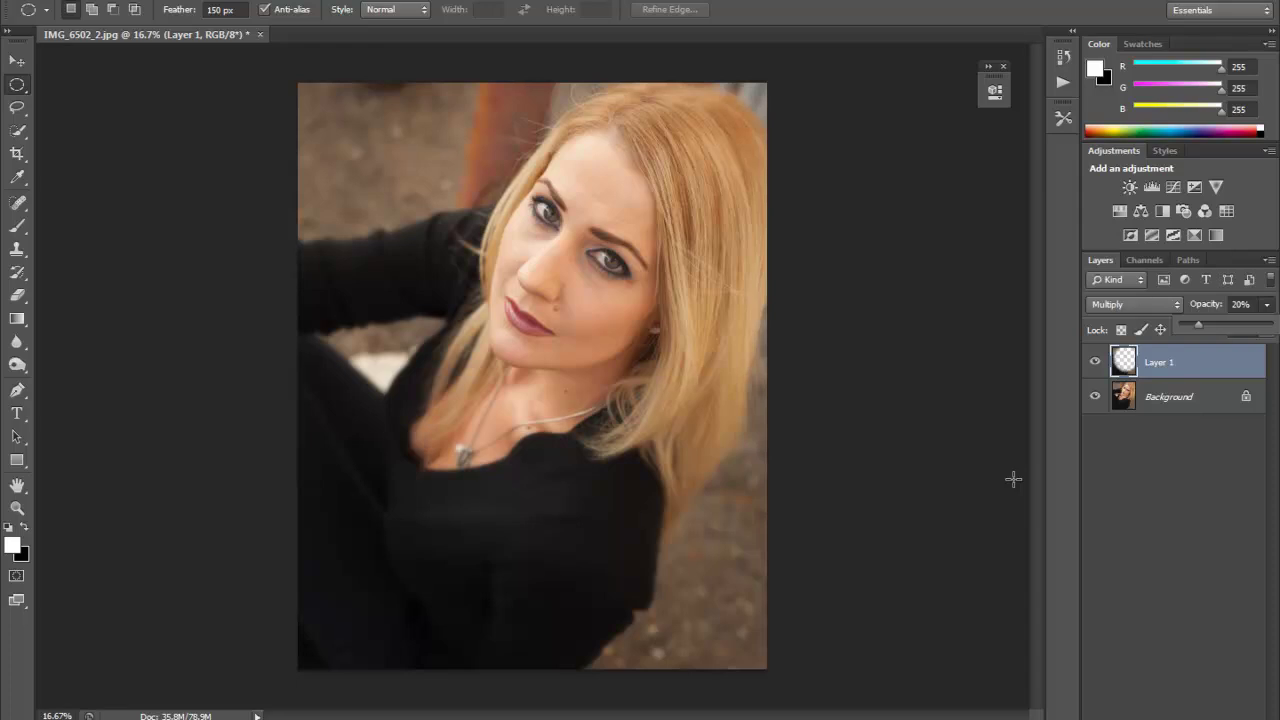
key(ctrl+e)
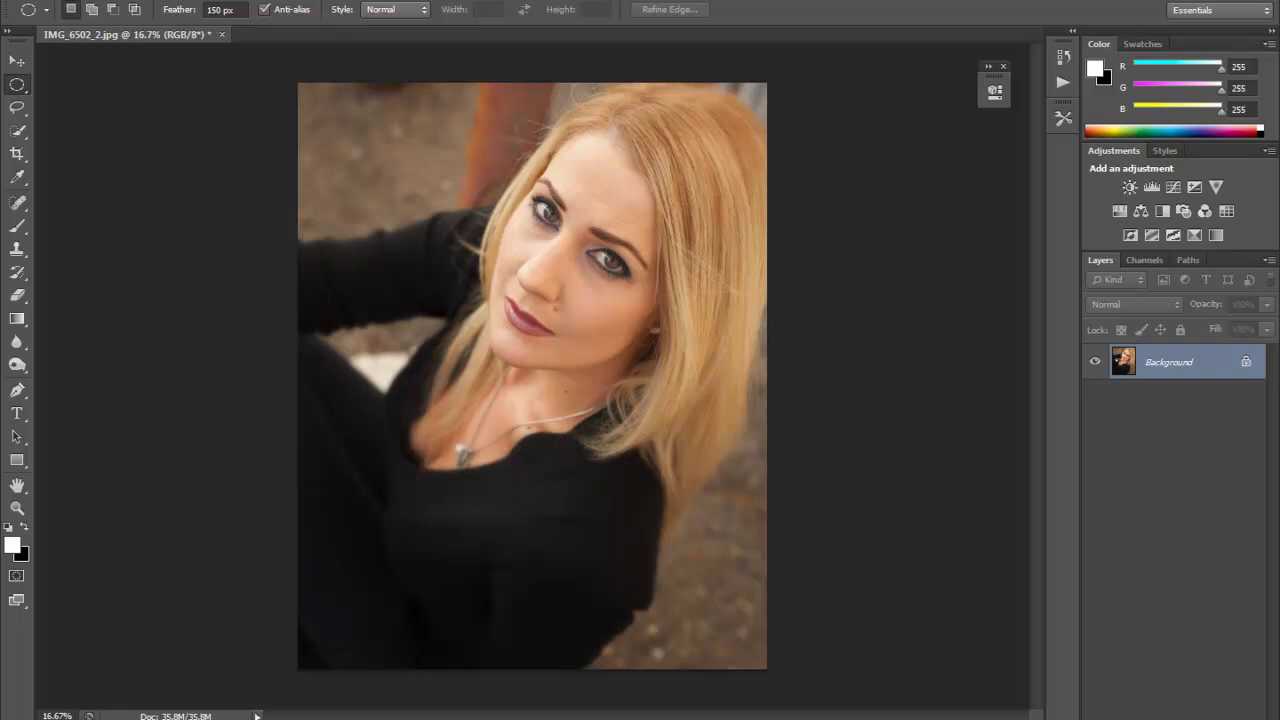
Add a Levels adjustment layer with the black input level at 5, comparing the photo with and without it
click(1175, 718)
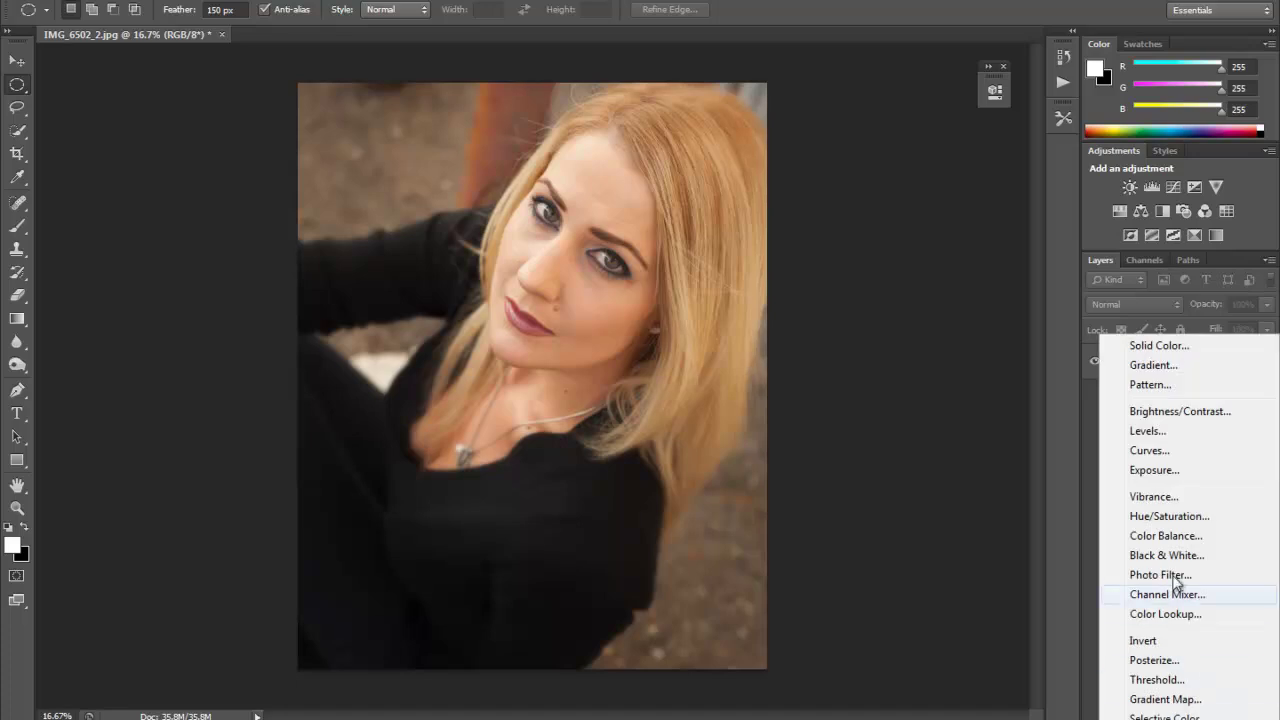
click(1163, 437)
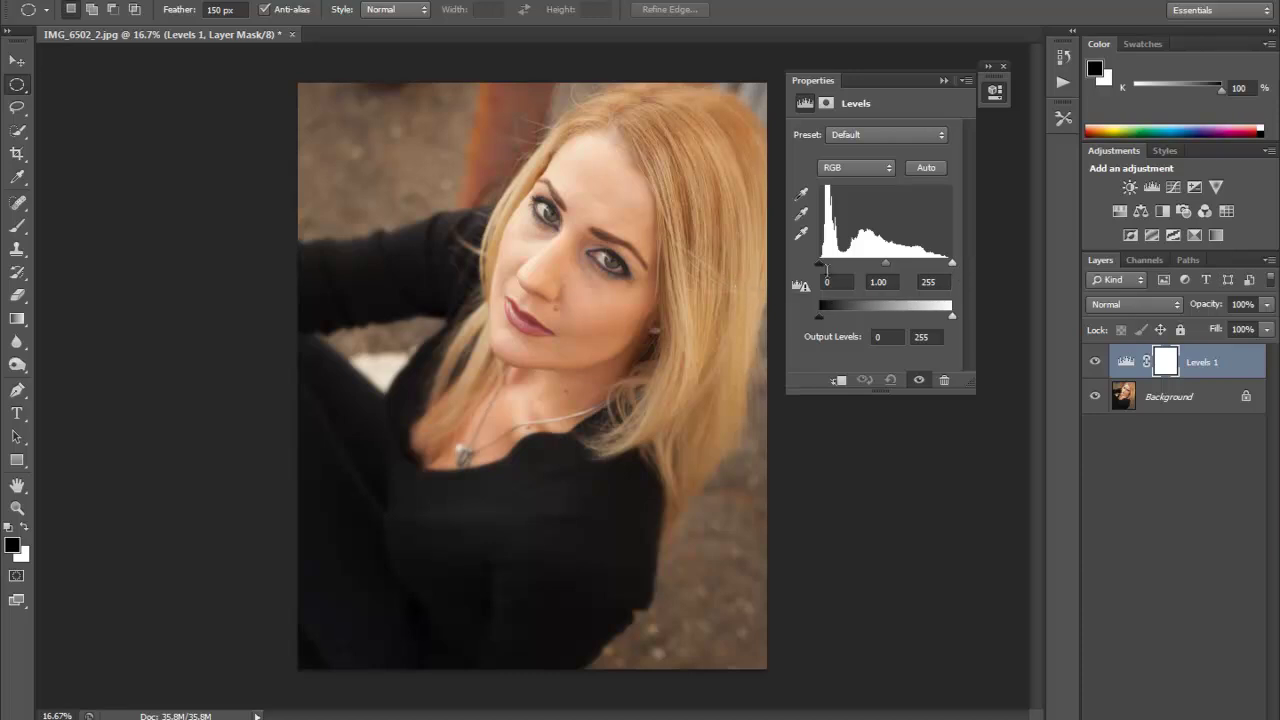
mouse_move(820, 268)
mouse_down()
mouse_move(855, 270)
mouse_move(823, 264)
mouse_up()
click(1096, 364)
click(1096, 364)
click(1096, 366)
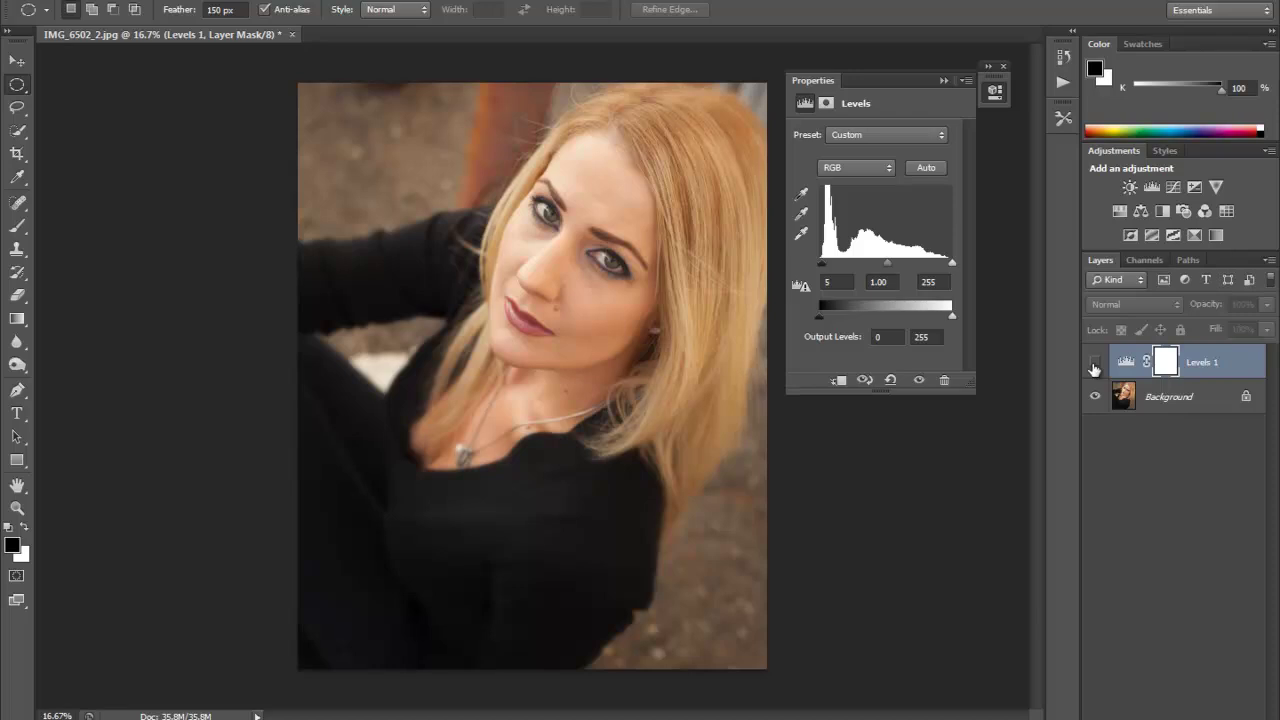
click(1095, 366)
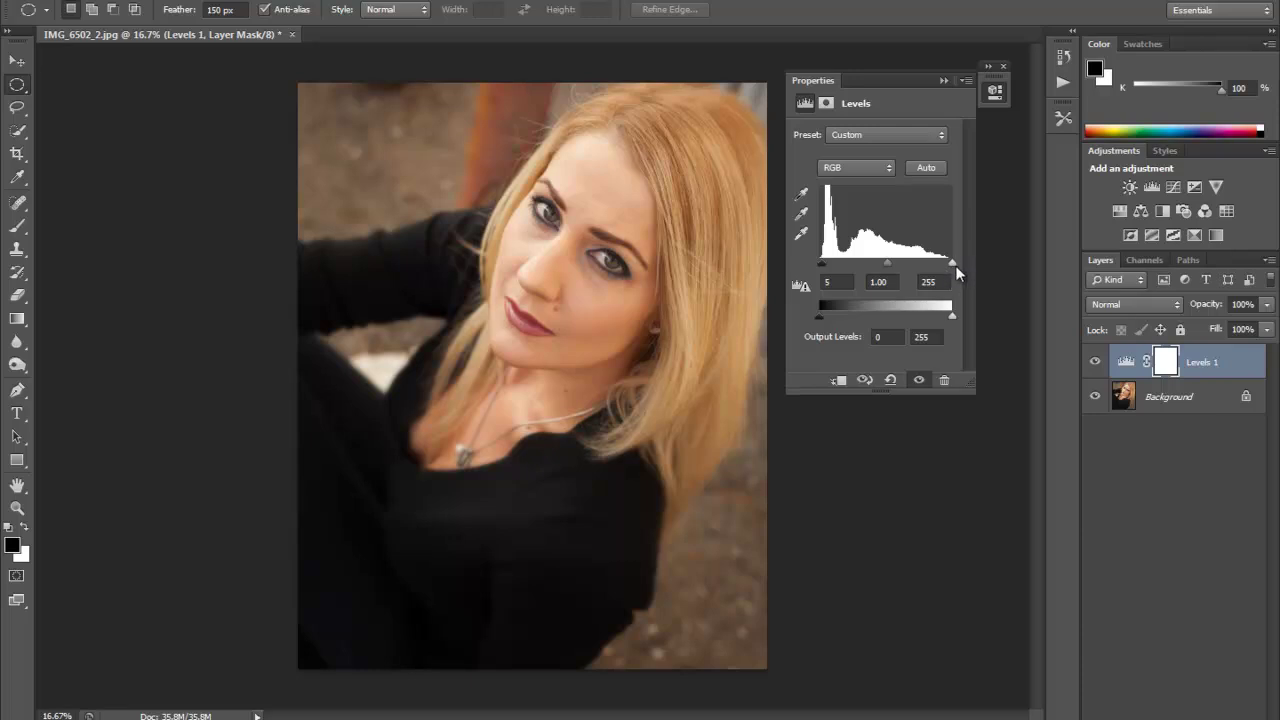
Preview the clipped highlights in the Levels adjustment and set the white input level to 248
drag(953, 268, 943, 270)
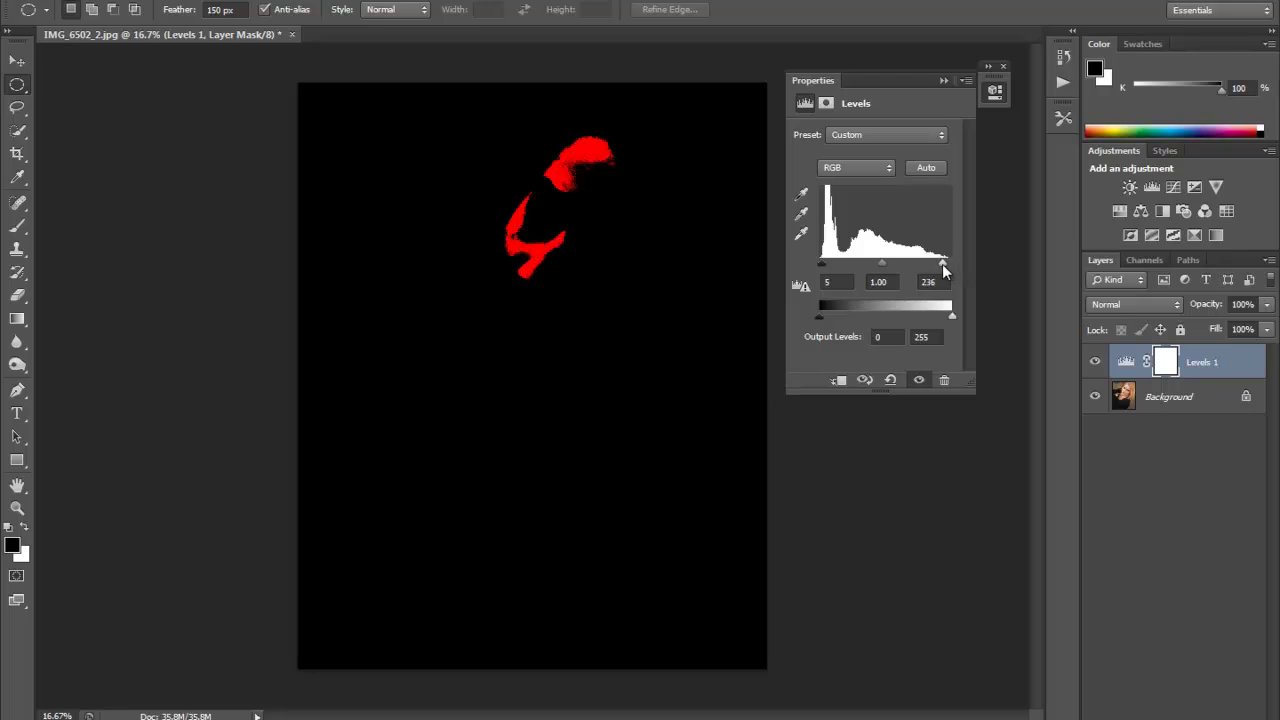
drag(943, 270, 949, 270)
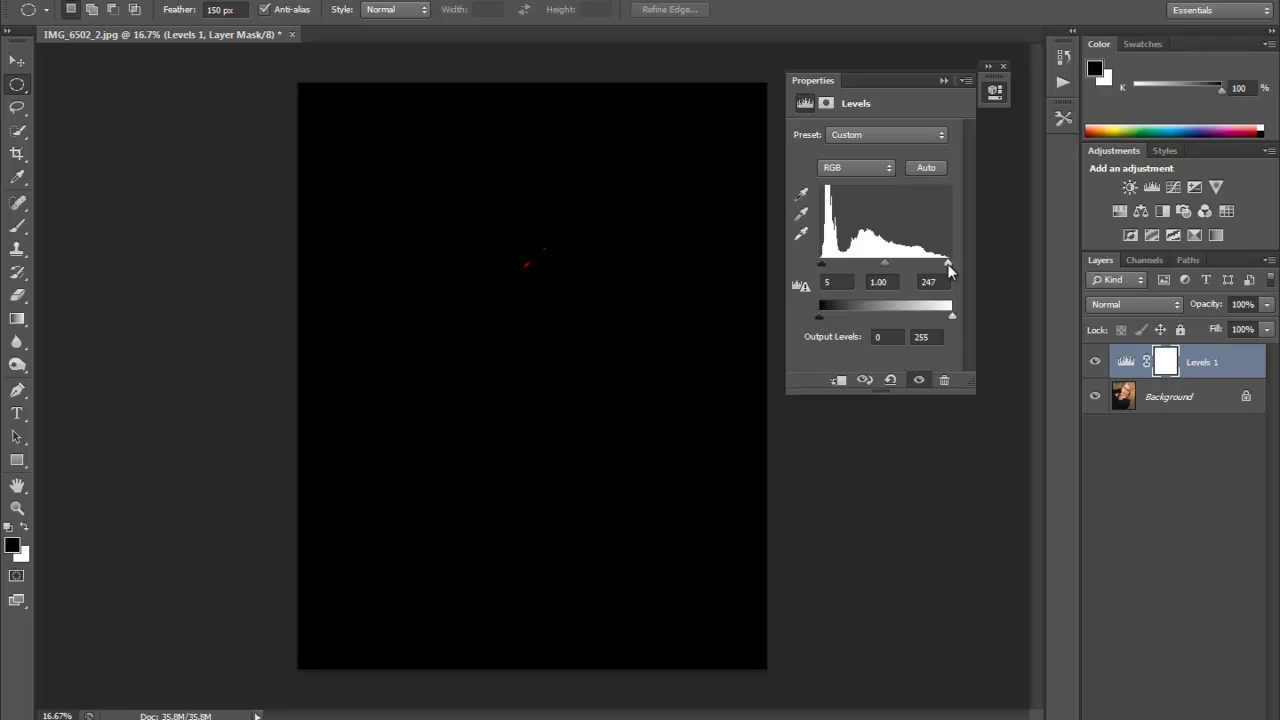
drag(949, 270, 950, 271)
drag(949, 271, 953, 272)
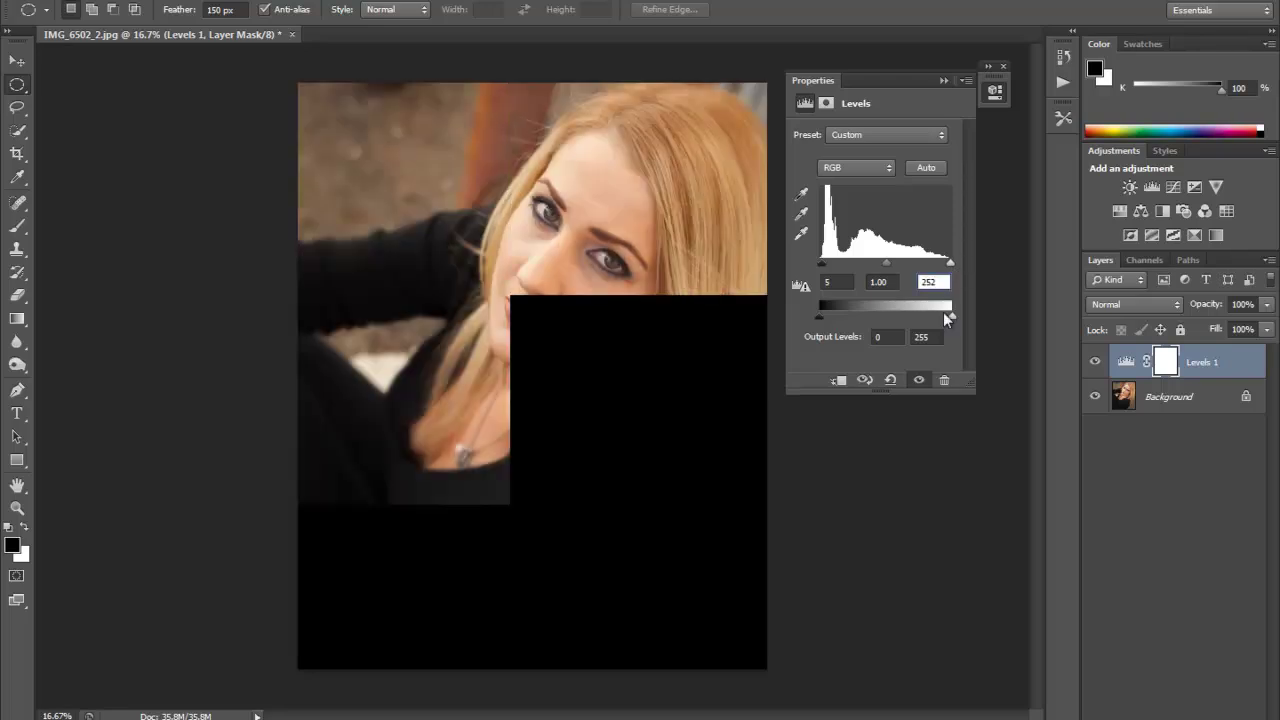
key(BackSpace)
key(BackSpace)
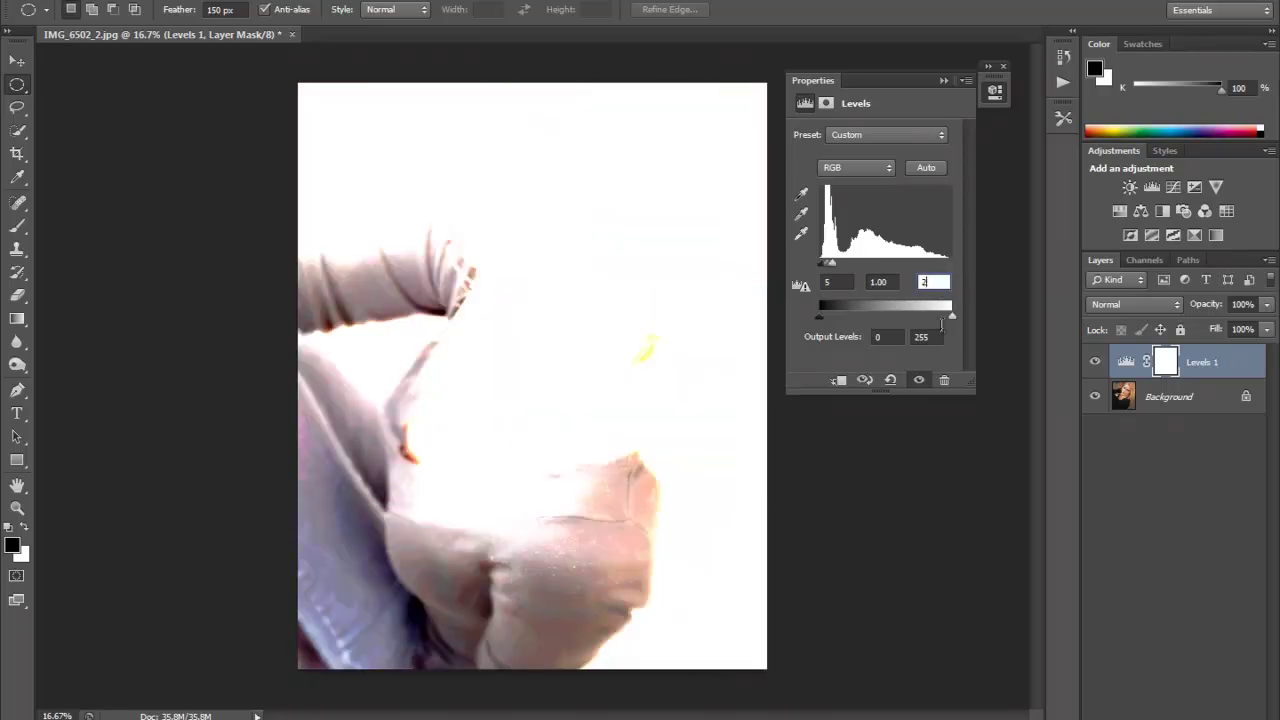
text(48)
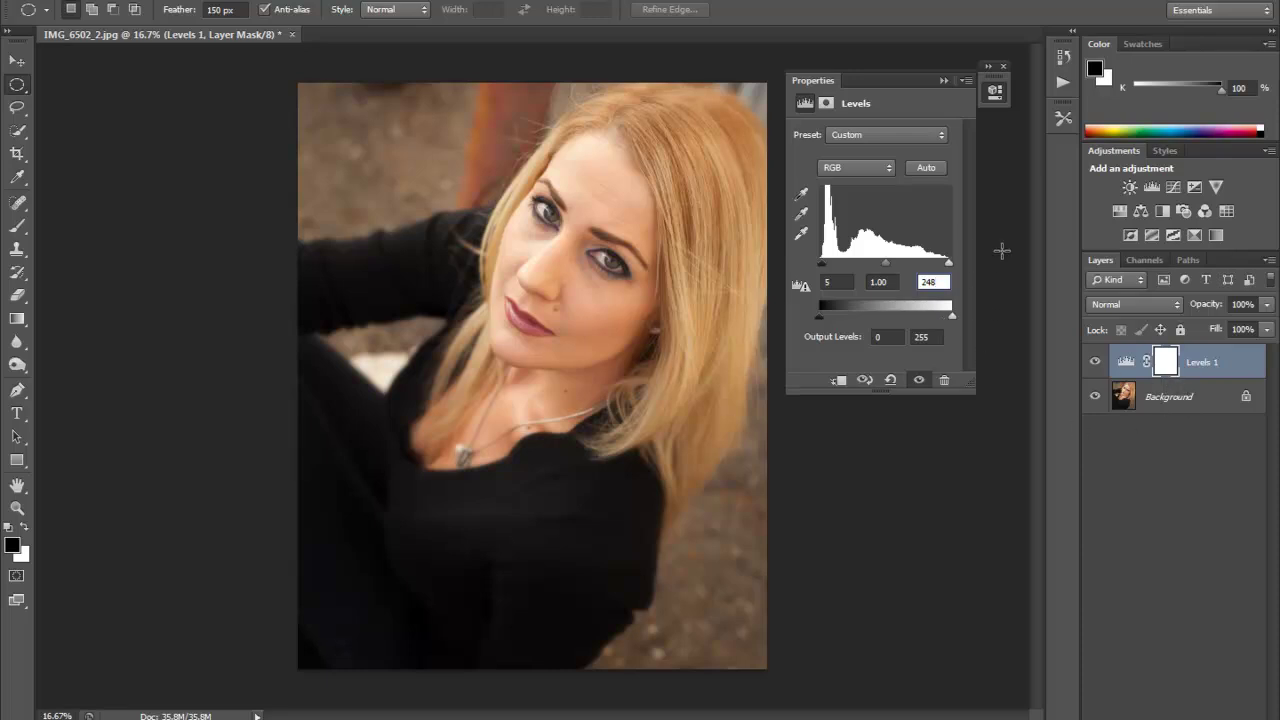
click(943, 82)
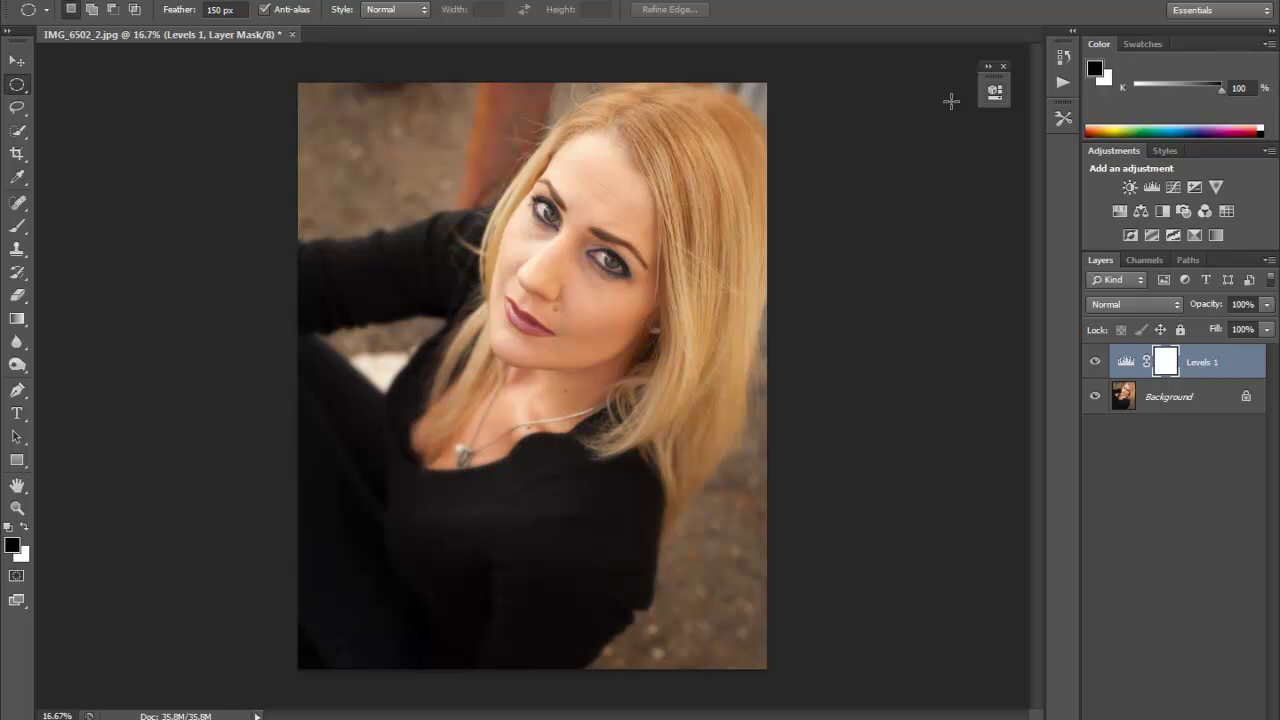
Compare the photo with and without the Levels adjustment, and merge it into the background
click(1094, 366)
click(1095, 366)
click(1095, 366)
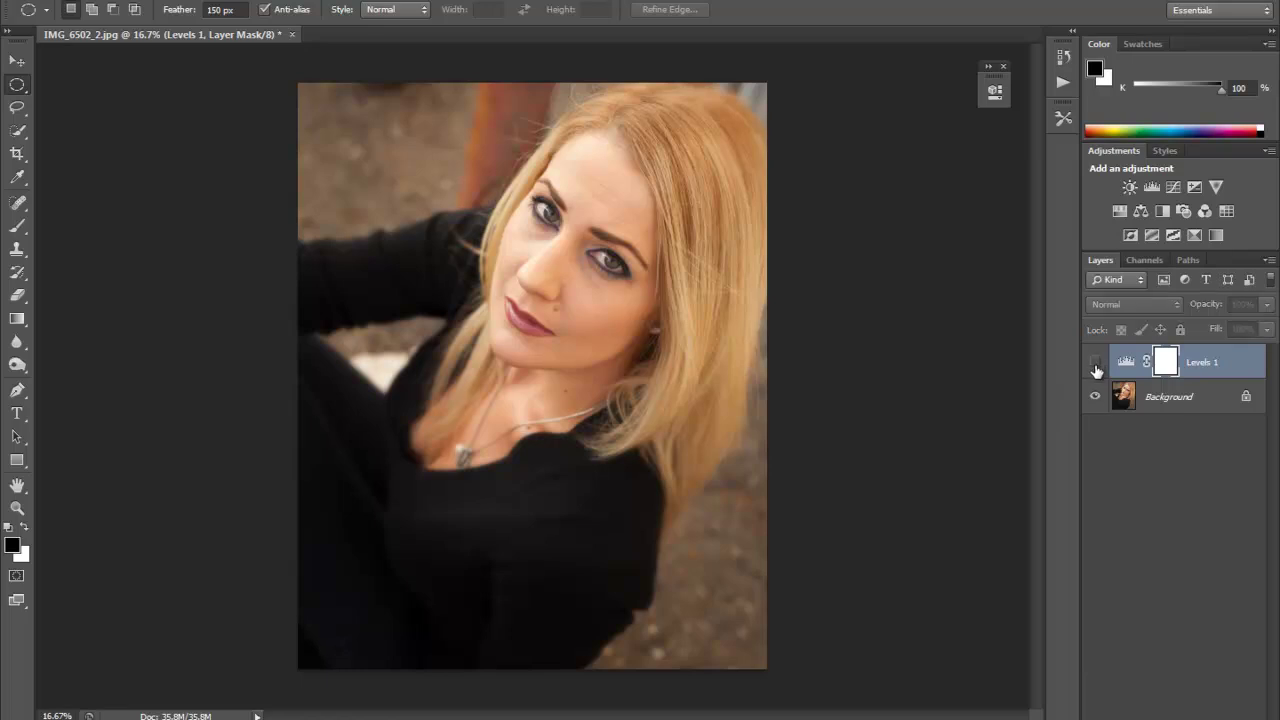
click(1095, 366)
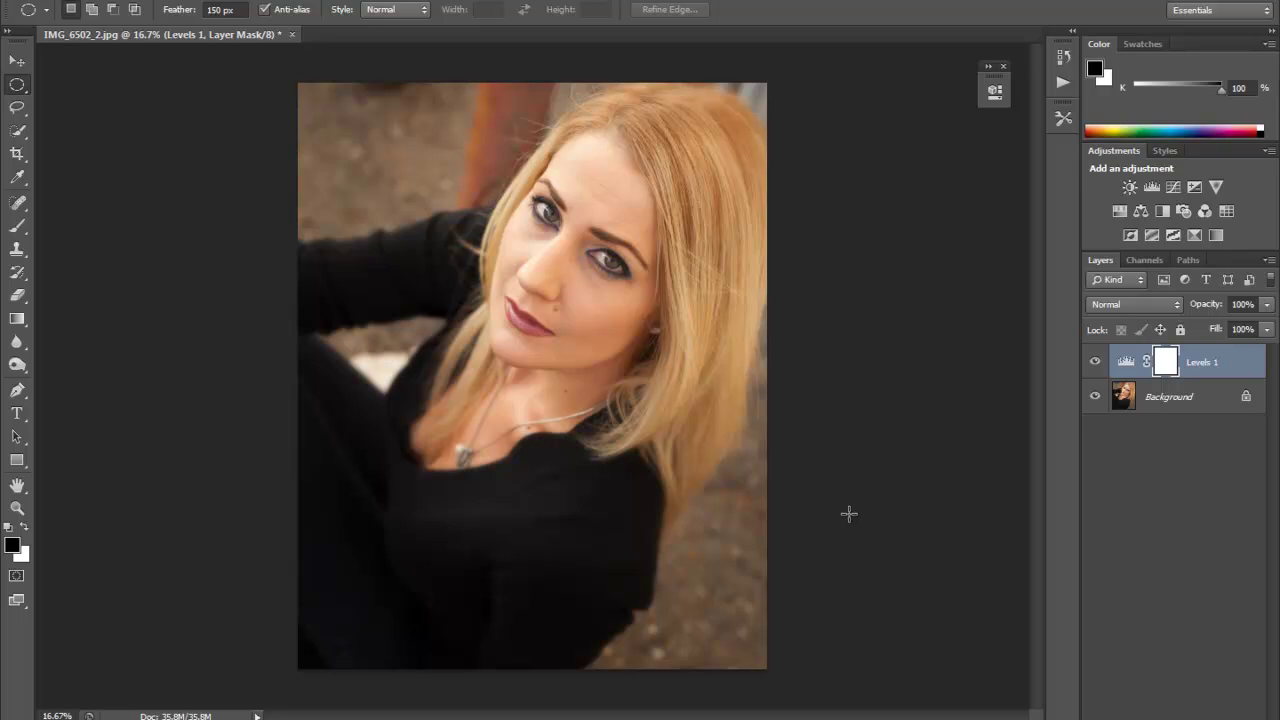
key(Delete)
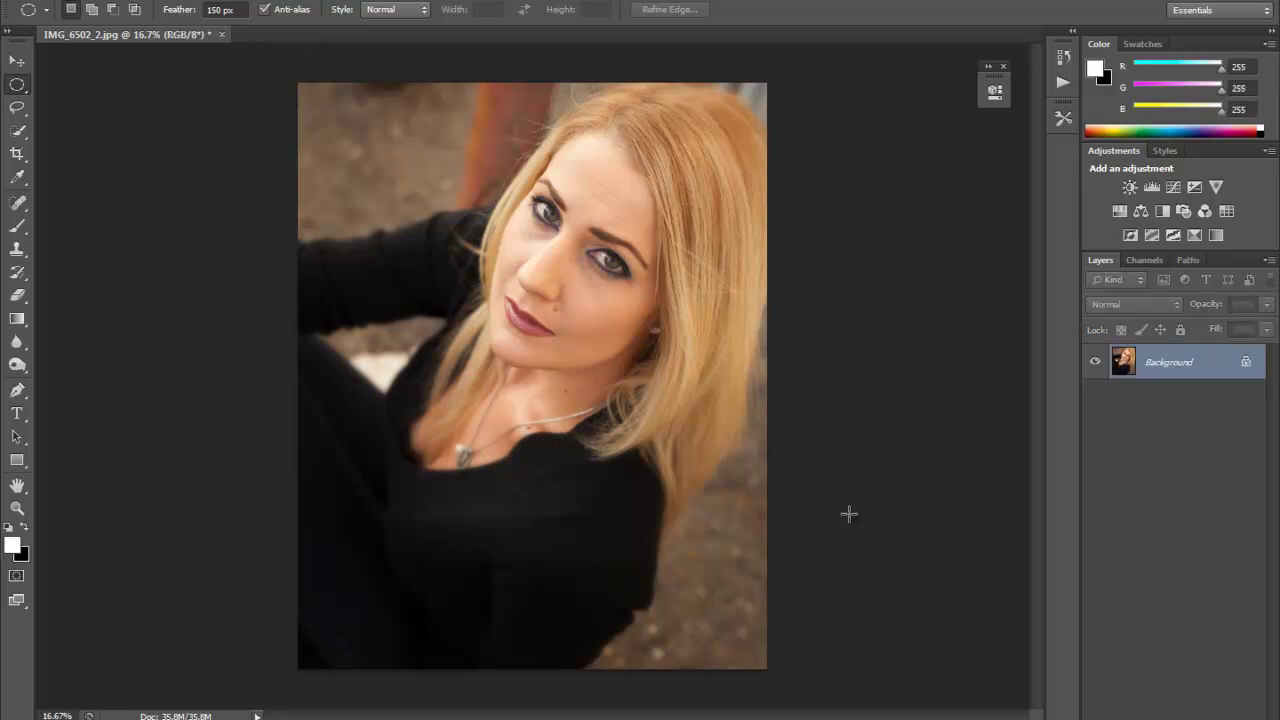